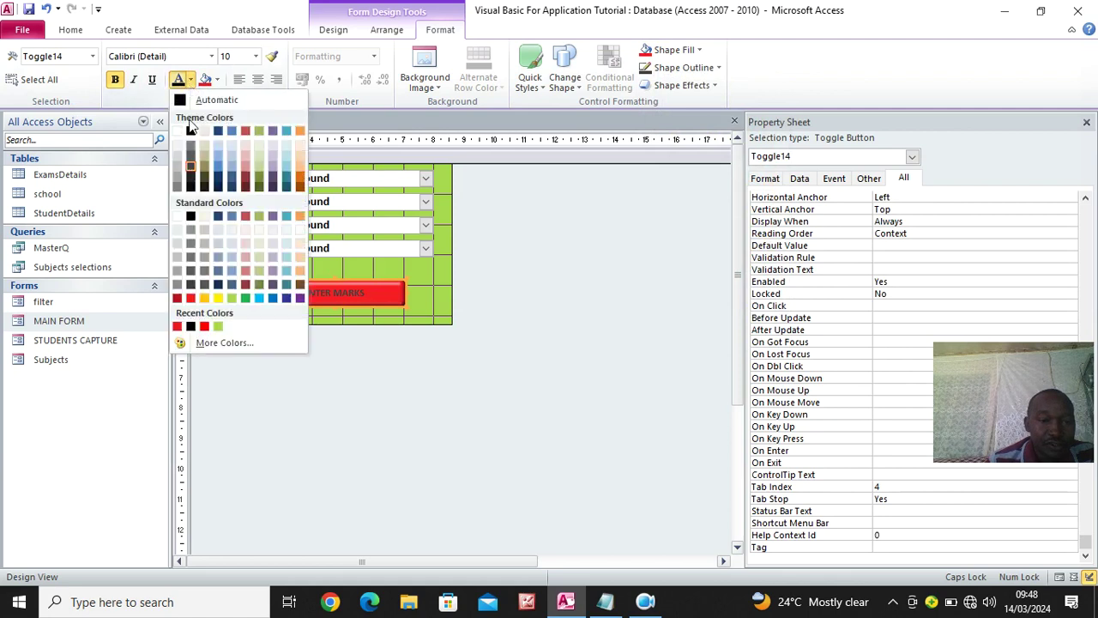
- Make the ENTER MARKS text white and draw a new toggle button below it
click(182, 130)
click(589, 288)
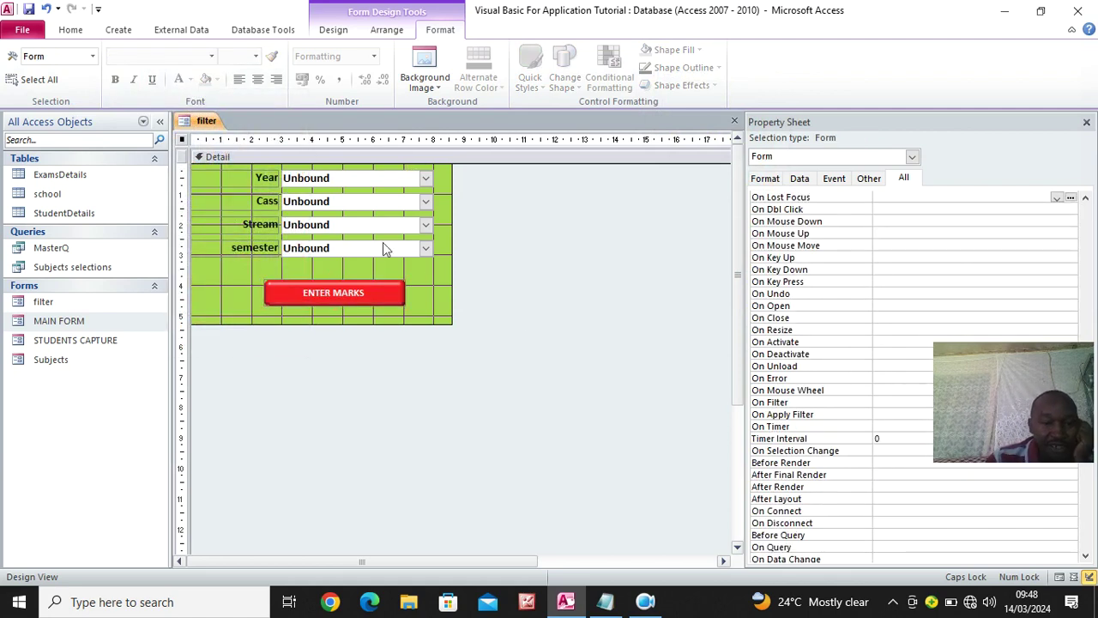
click(331, 31)
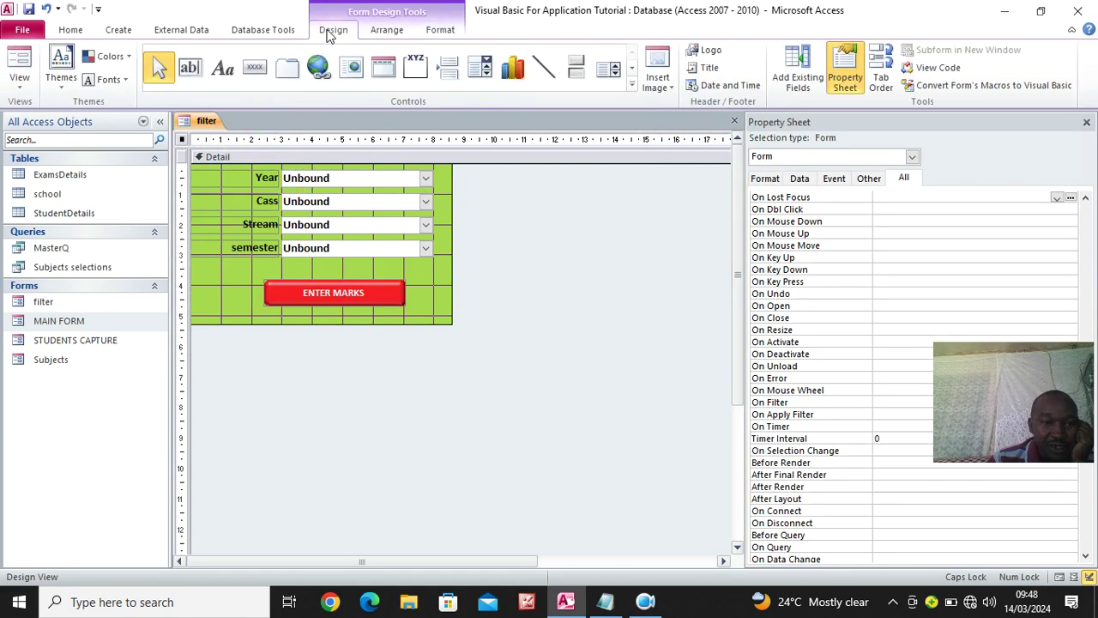
click(575, 69)
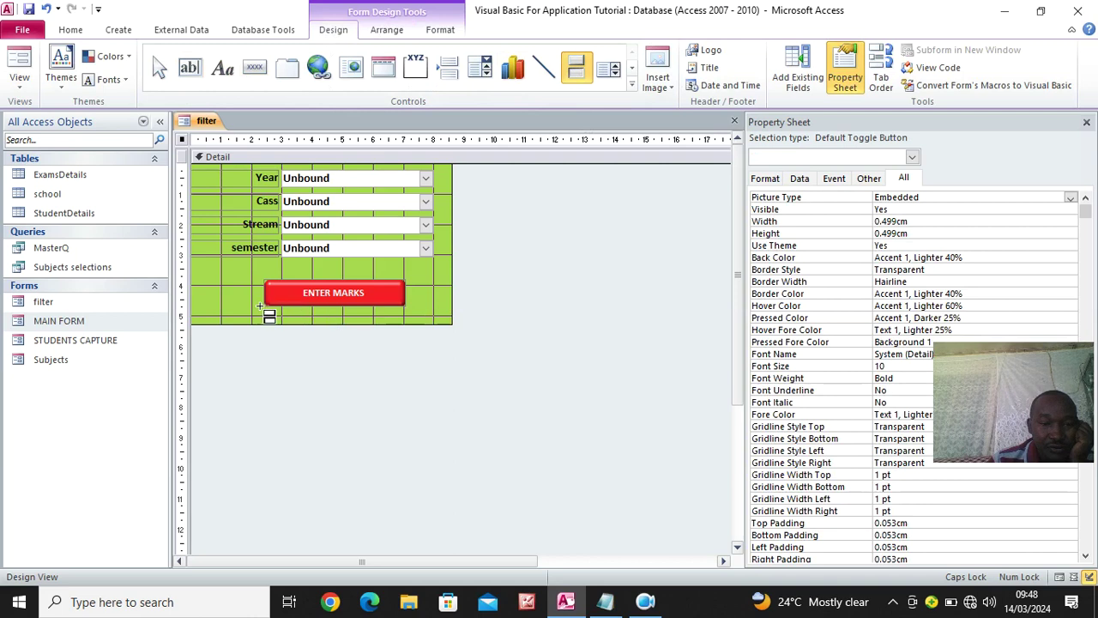
drag(265, 310, 402, 323)
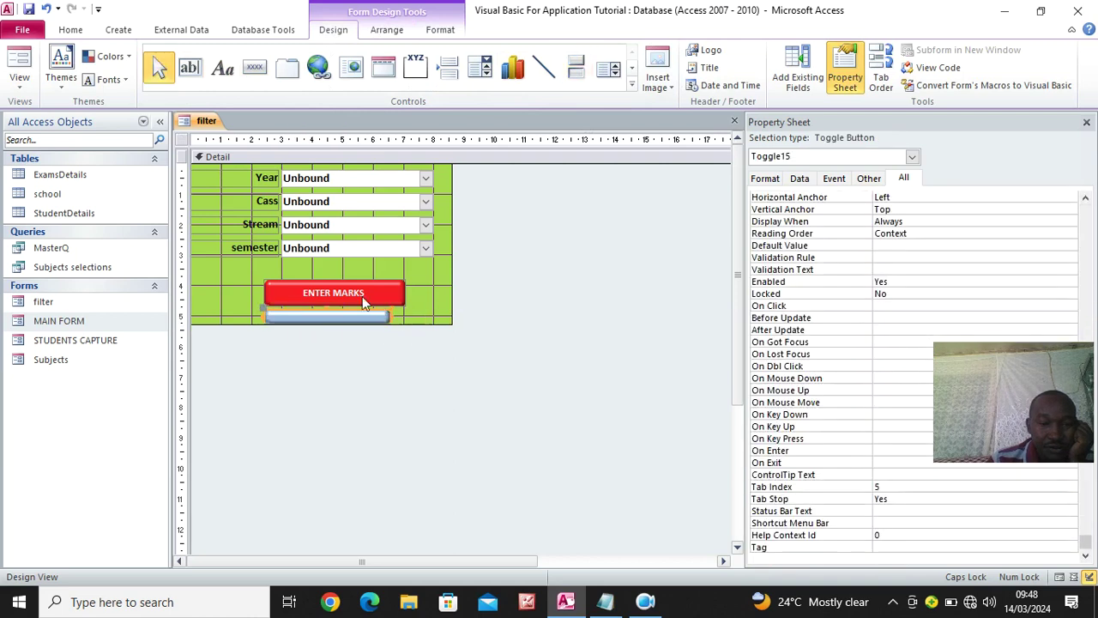
drag(347, 282, 346, 280)
- Caption the new button CLOSE and resize it taller and narrower
click(321, 315)
click(320, 316)
text(CLOSE)
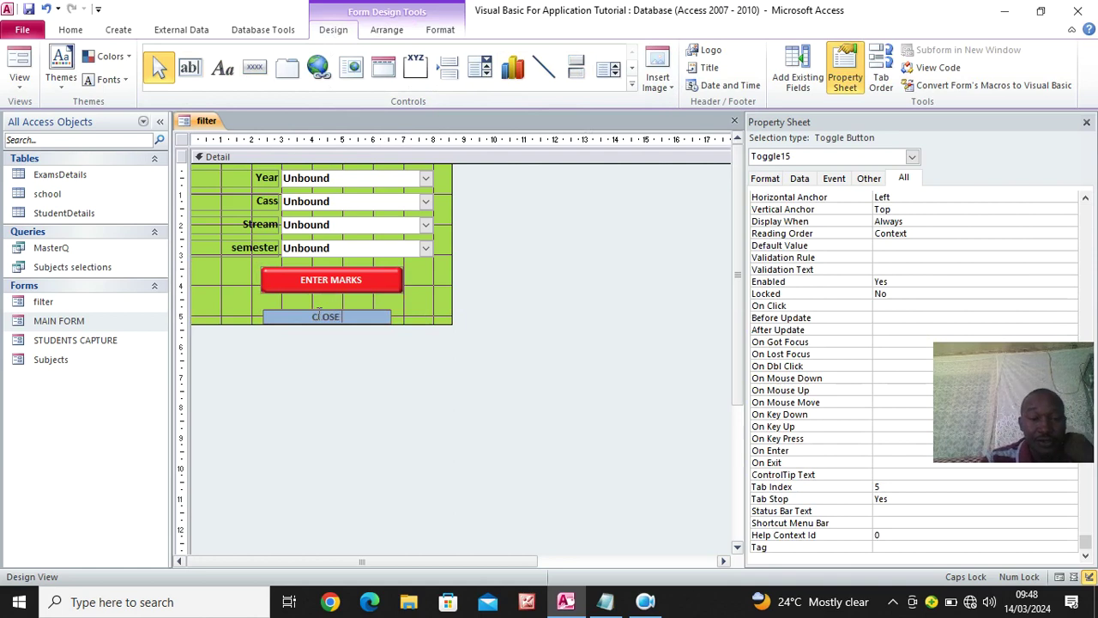
click(393, 291)
click(384, 319)
drag(388, 311, 392, 302)
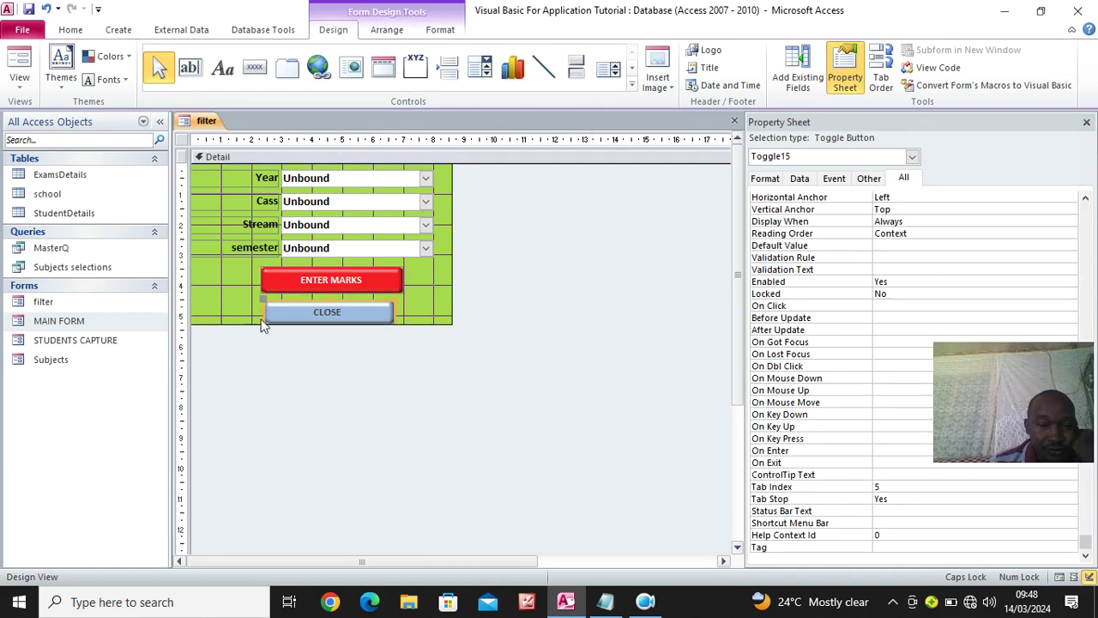
drag(264, 312, 291, 311)
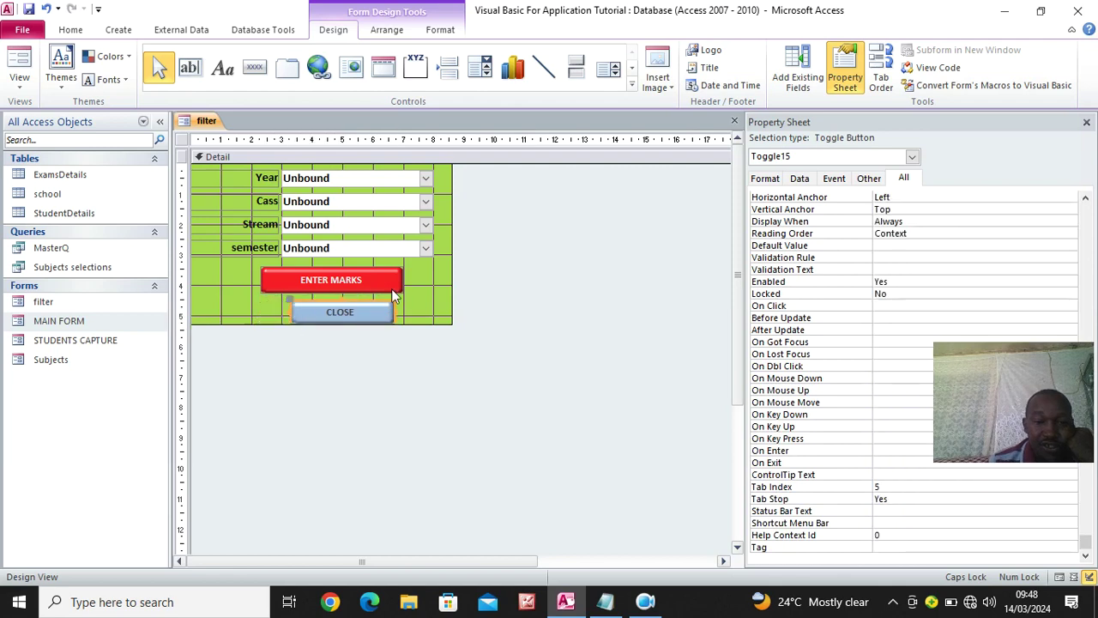
- Fill the CLOSE button with black
click(440, 30)
click(674, 49)
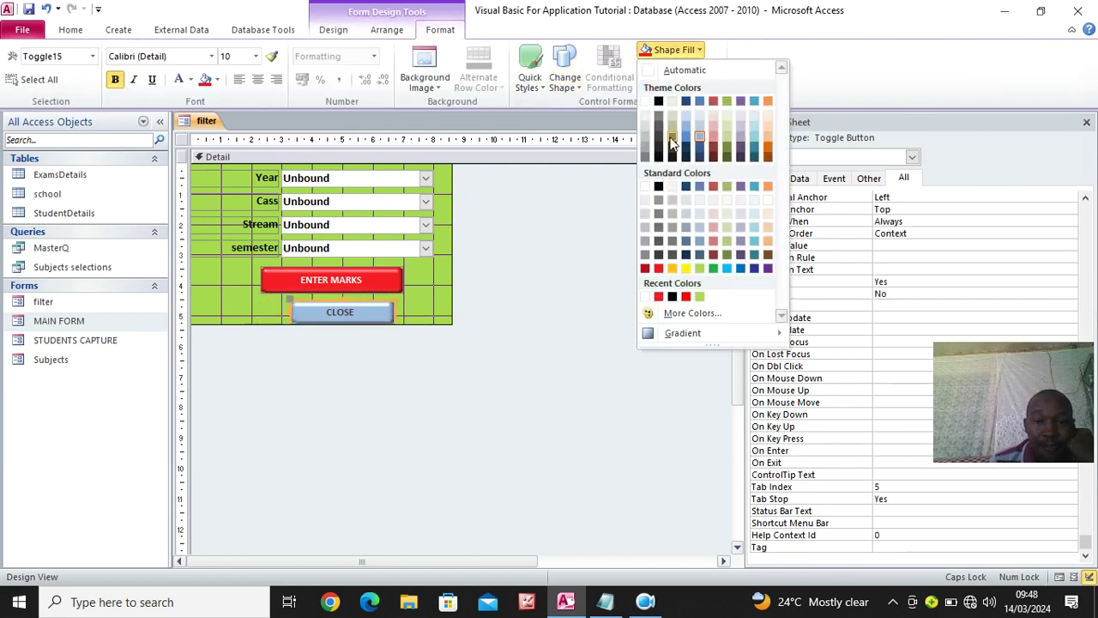
click(672, 297)
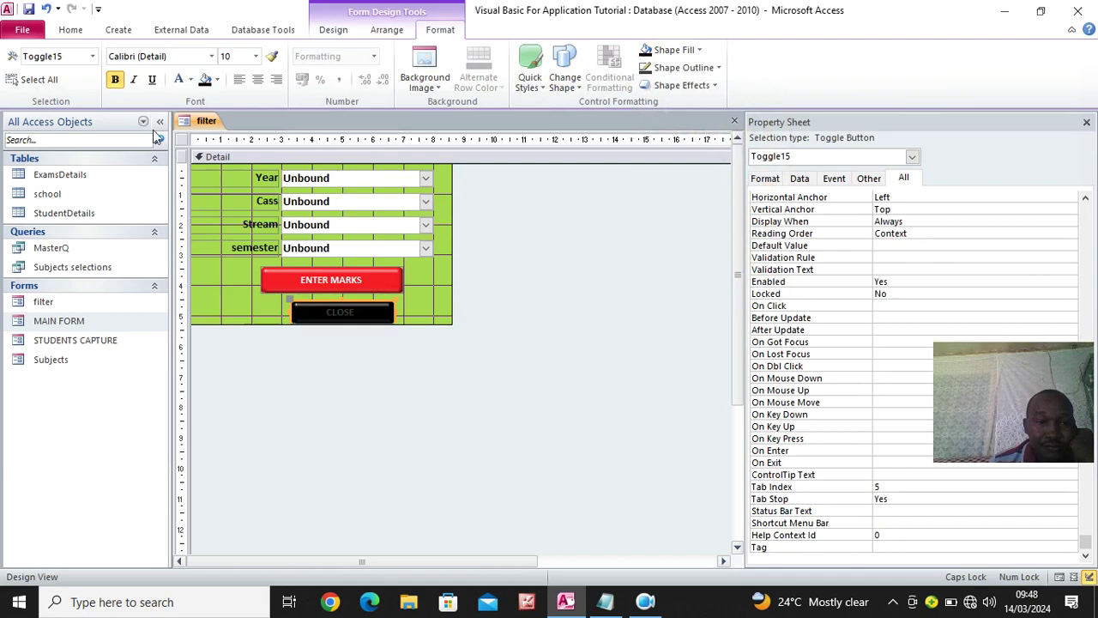
click(492, 363)
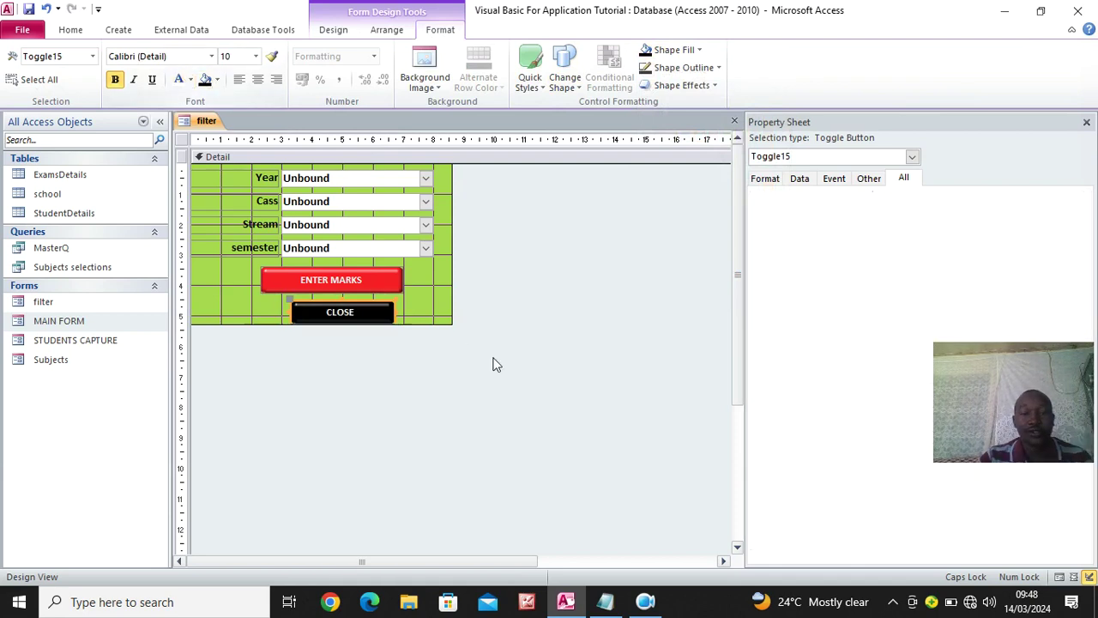
- Set the ENTER MARKS text to font size 16, then search Windows for 'CLO'
click(341, 292)
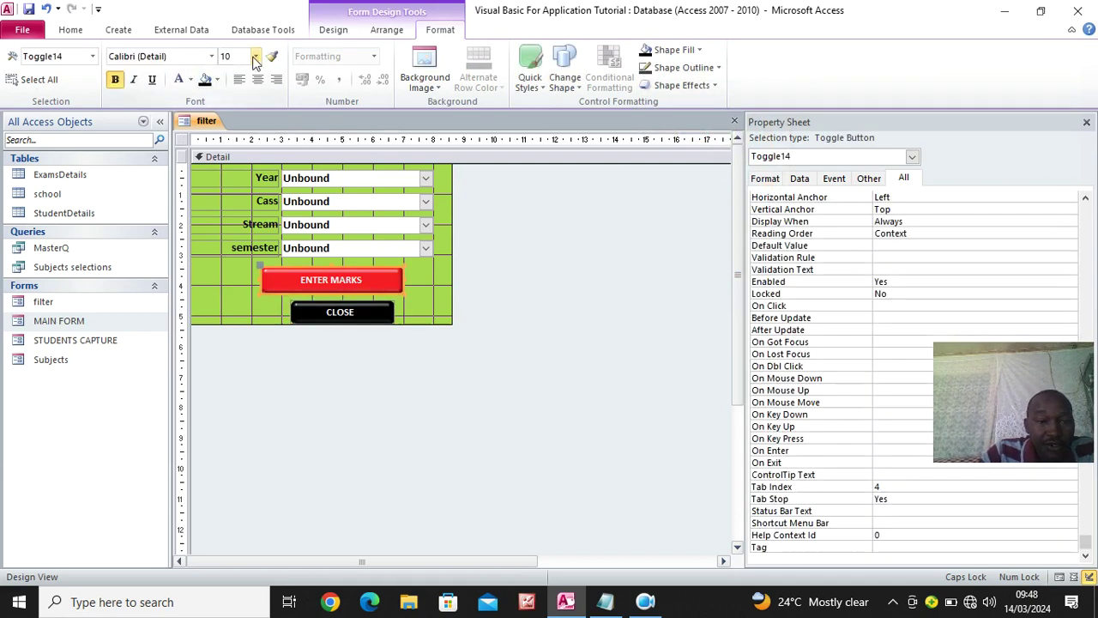
click(255, 56)
click(227, 155)
click(499, 295)
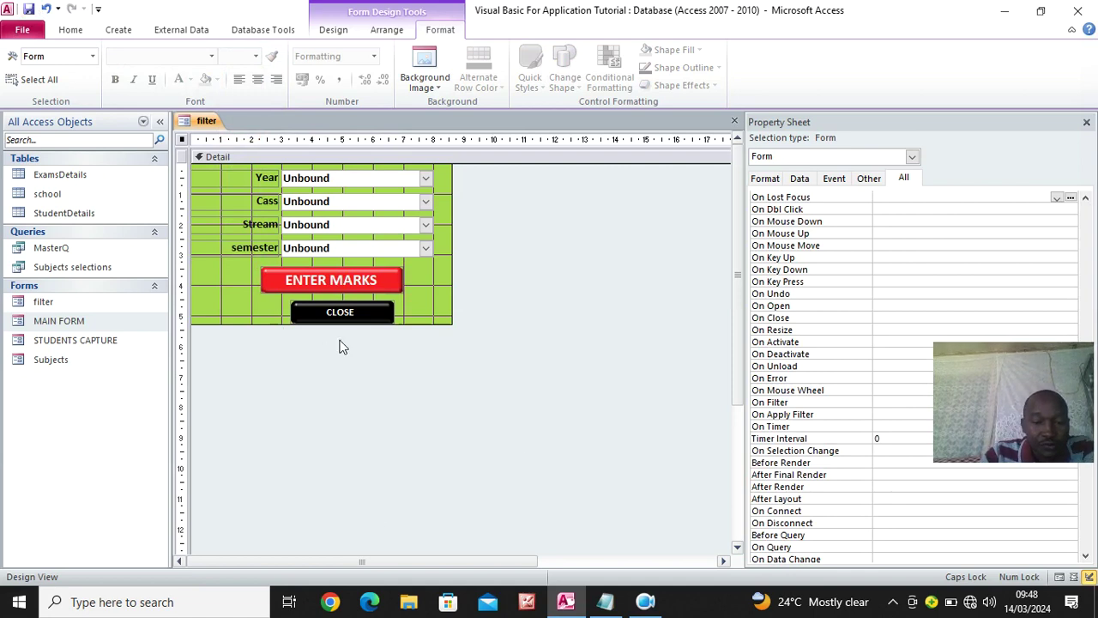
click(121, 603)
text(CLO)
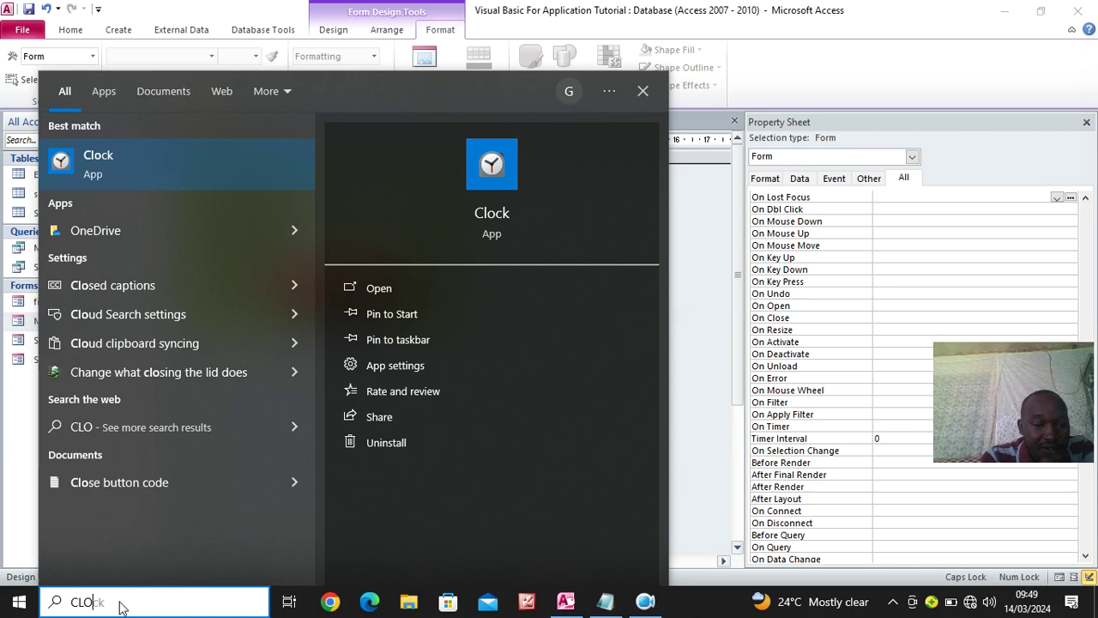
- Open the 'Close button code' note, select and copy the lines from Dim to End If, then minimize Notepad
click(115, 481)
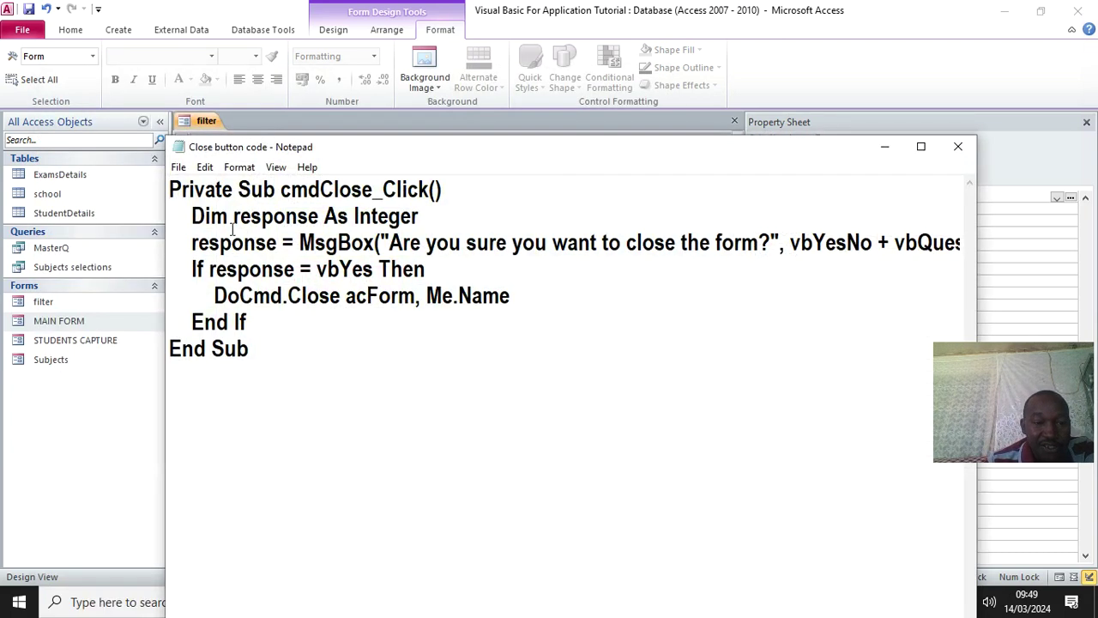
drag(192, 217, 364, 311)
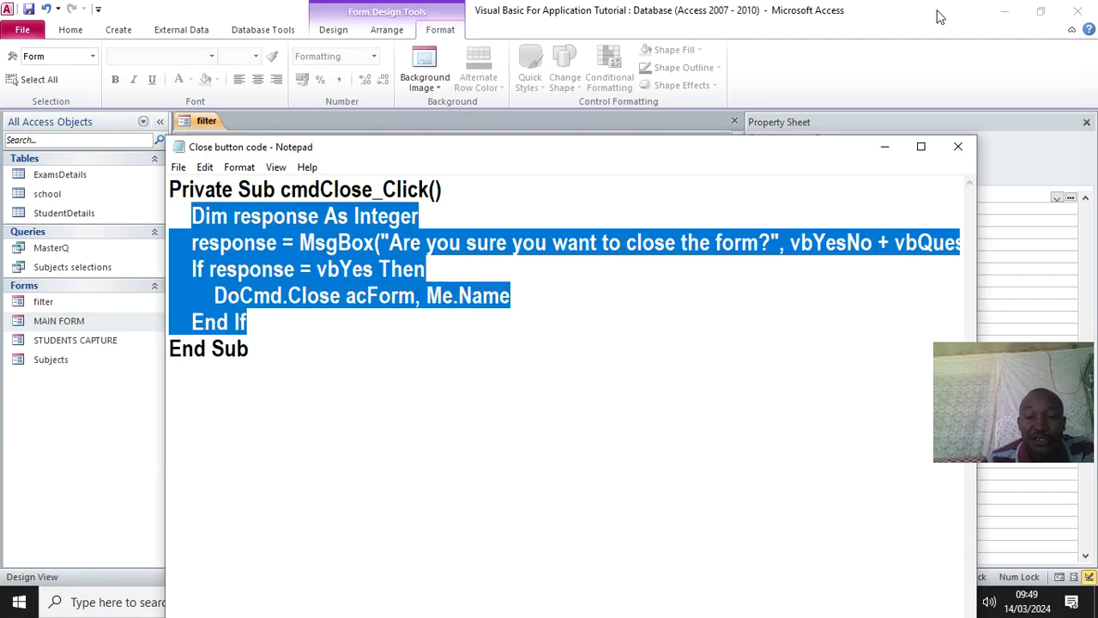
click(884, 146)
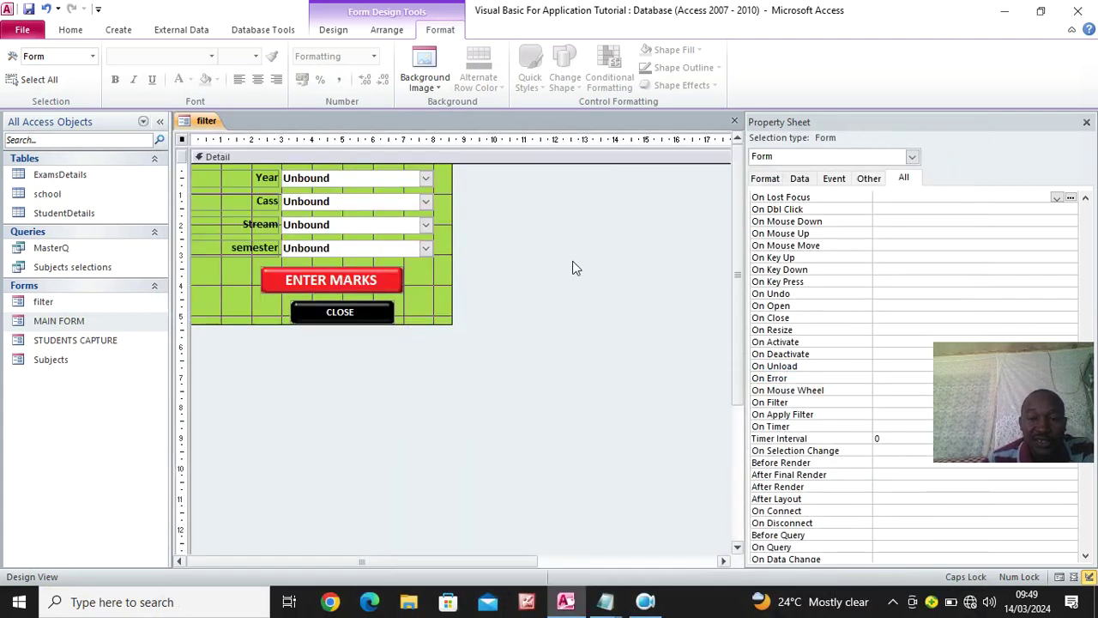
- Set CLOSE's On Click to [Event Procedure] and paste the confirmation code into Toggle15_Click
click(362, 316)
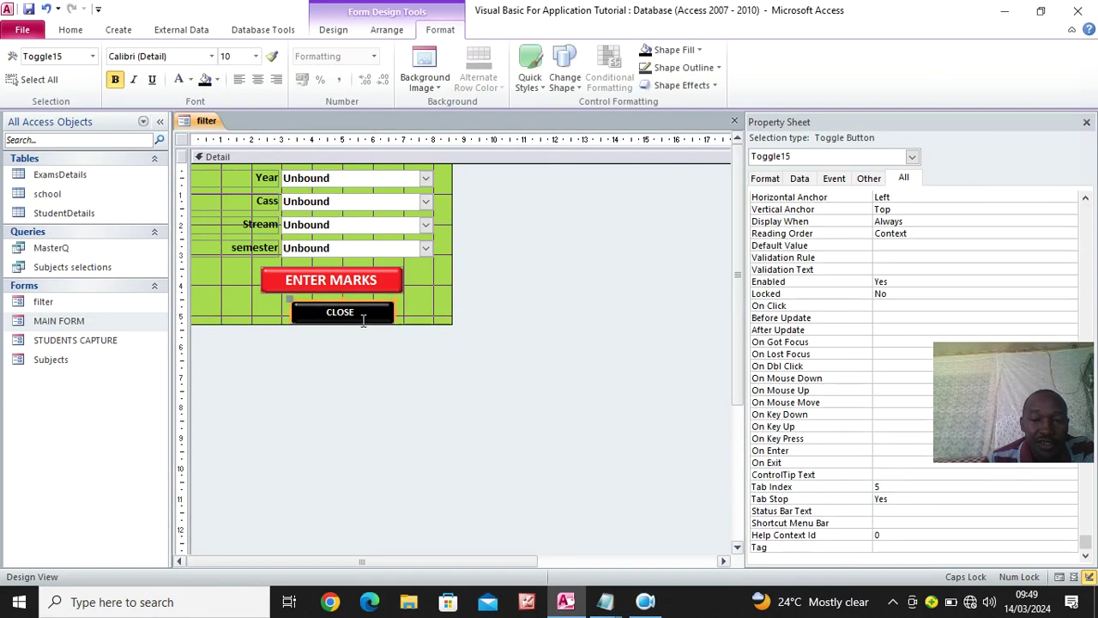
click(836, 179)
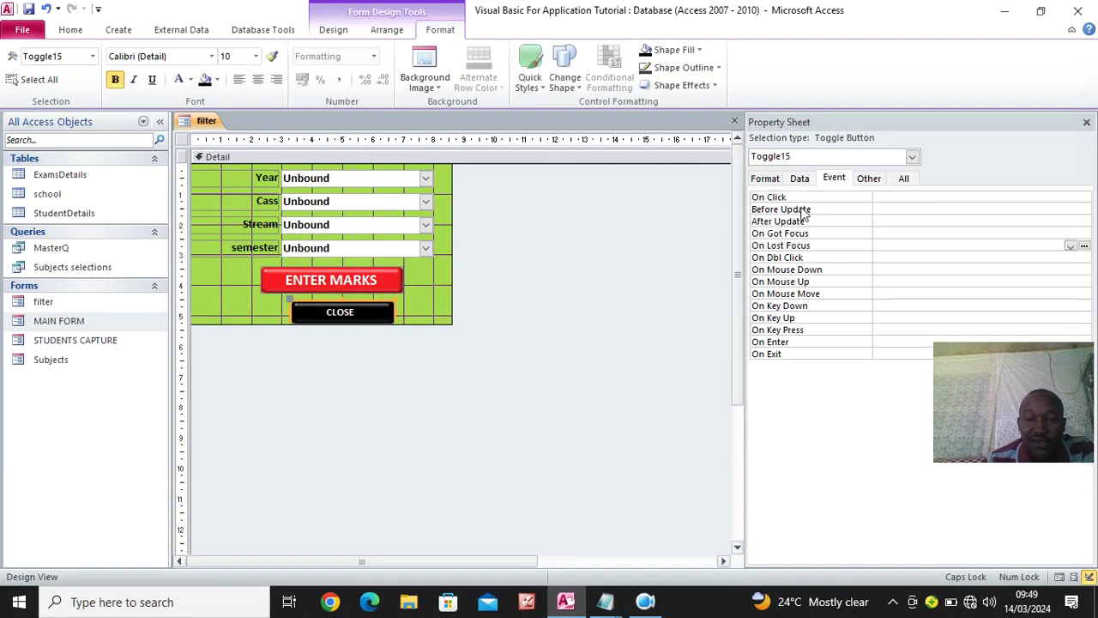
click(888, 196)
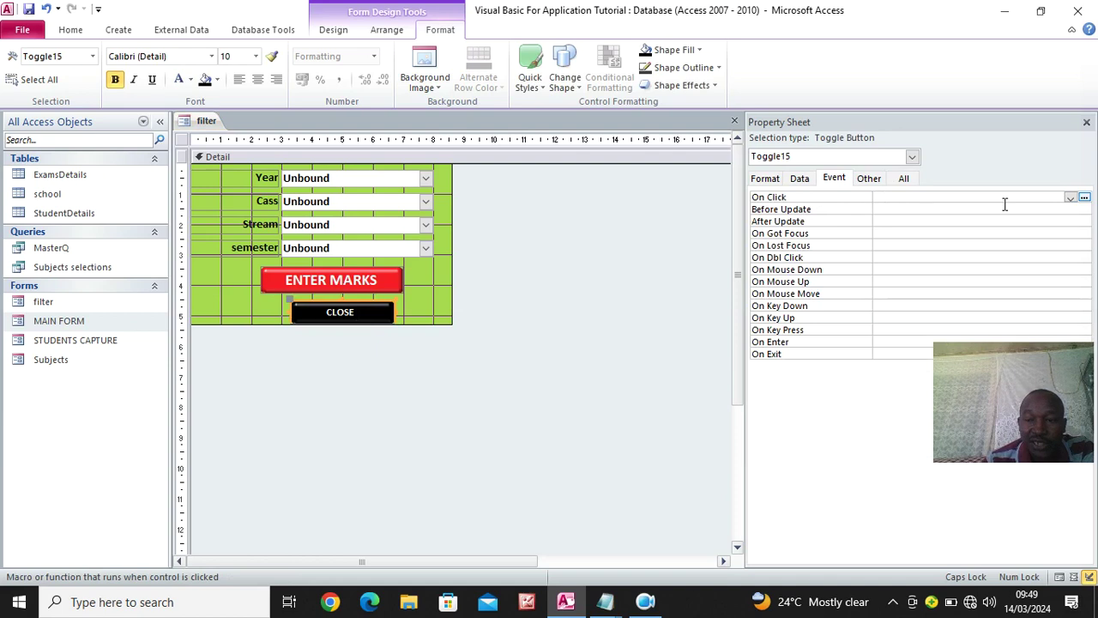
click(1070, 198)
click(961, 210)
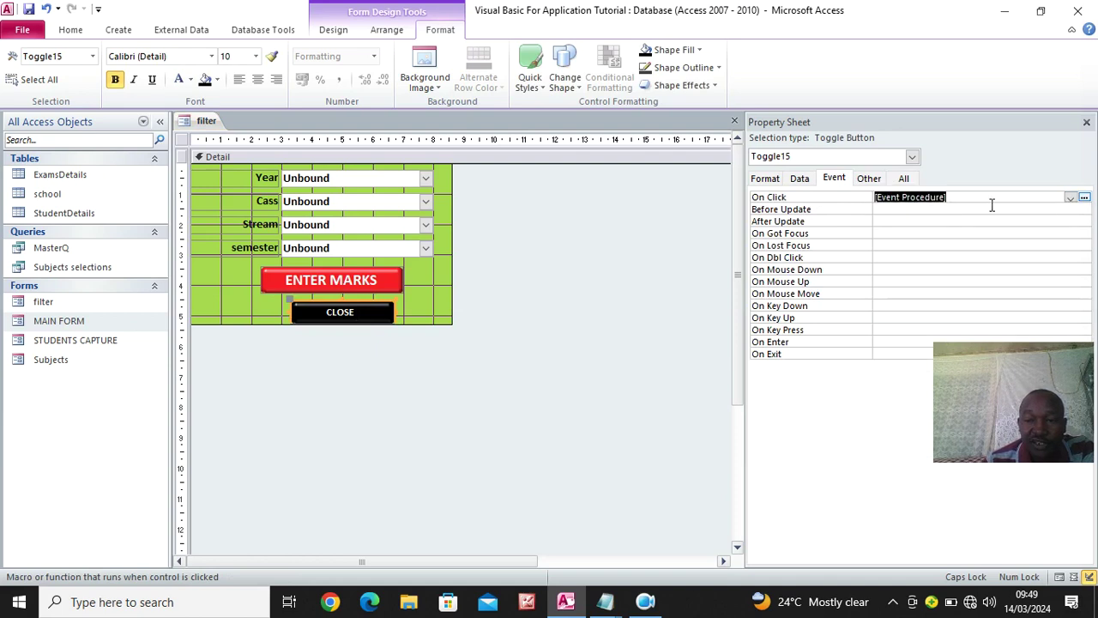
click(1084, 197)
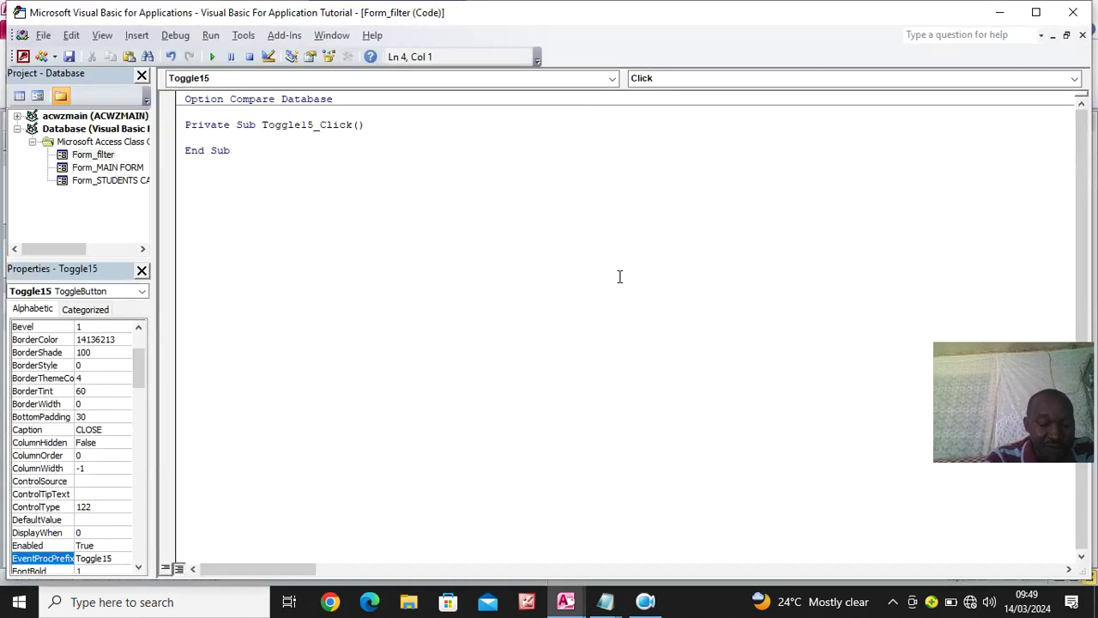
text(Dim response As Integer     response = MsgBox("Are you sure you want to close the form?", vbYesNo + vbQuestion, "Do you want to Close!")     If response = vbYes Then         DoCmd.Close acForm, Me.Name     End If)
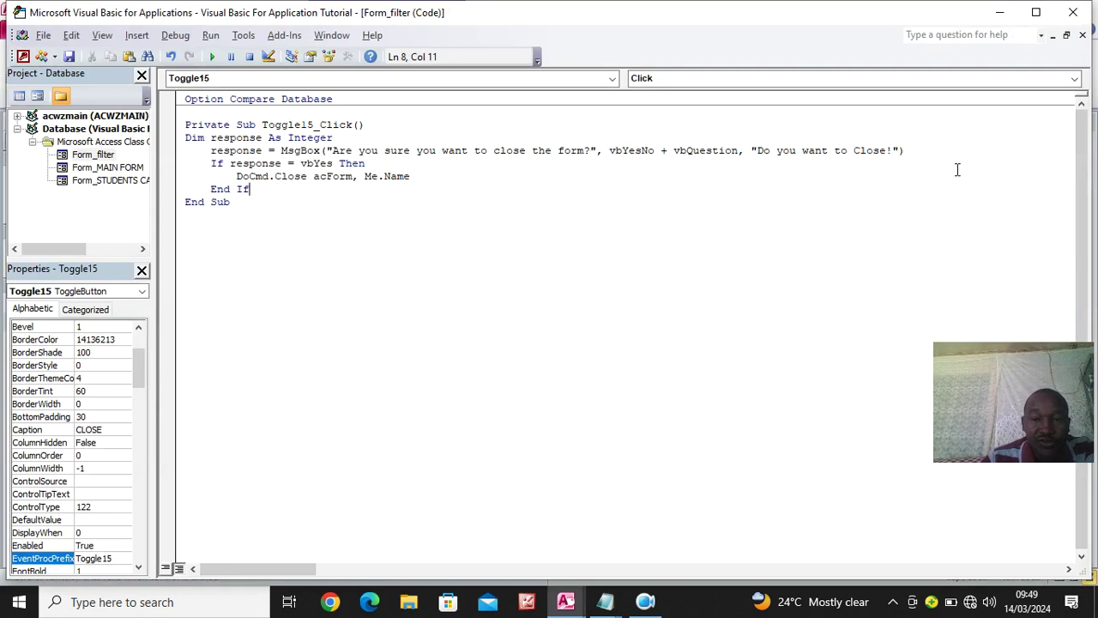
click(1070, 13)
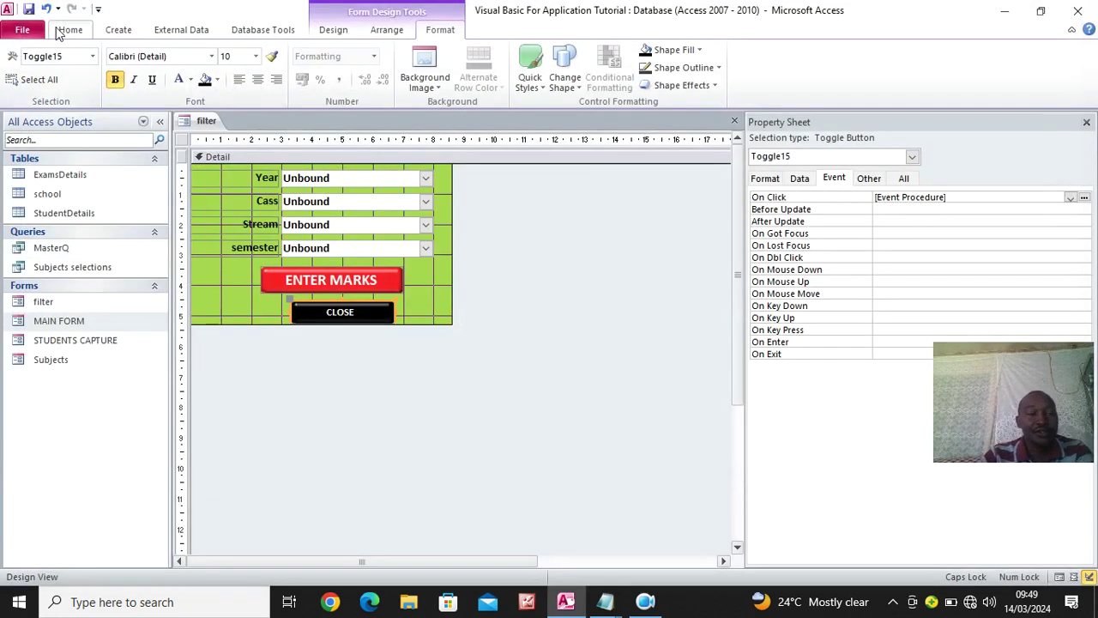
- Switch to Form View, press CLOSE, and answer No to the 'Do you want to Close!' prompt
click(58, 31)
click(19, 56)
click(353, 304)
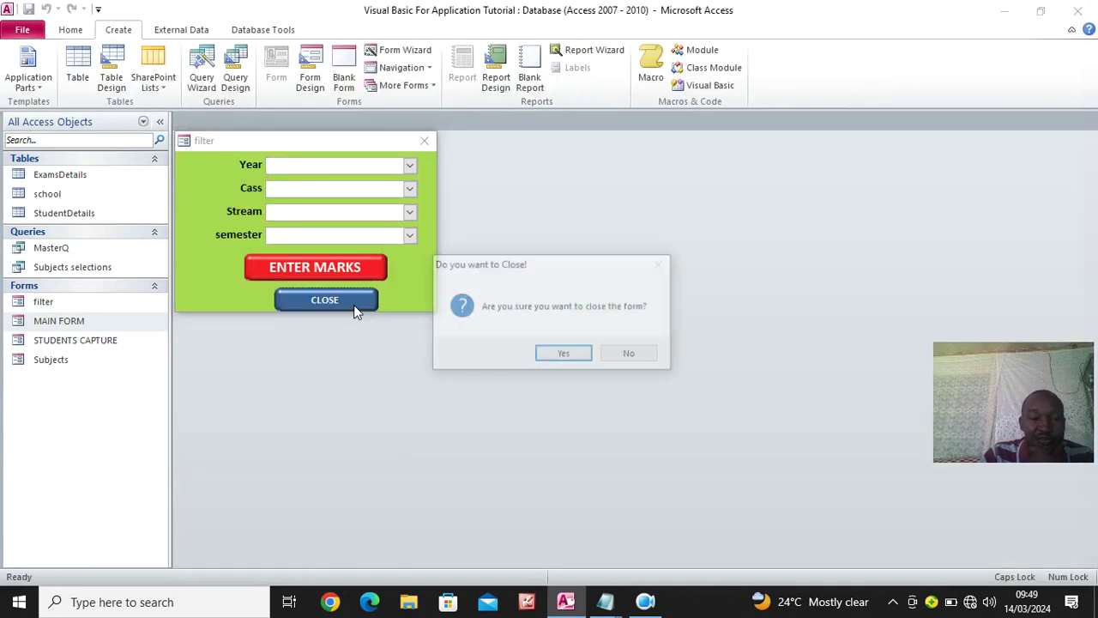
click(631, 355)
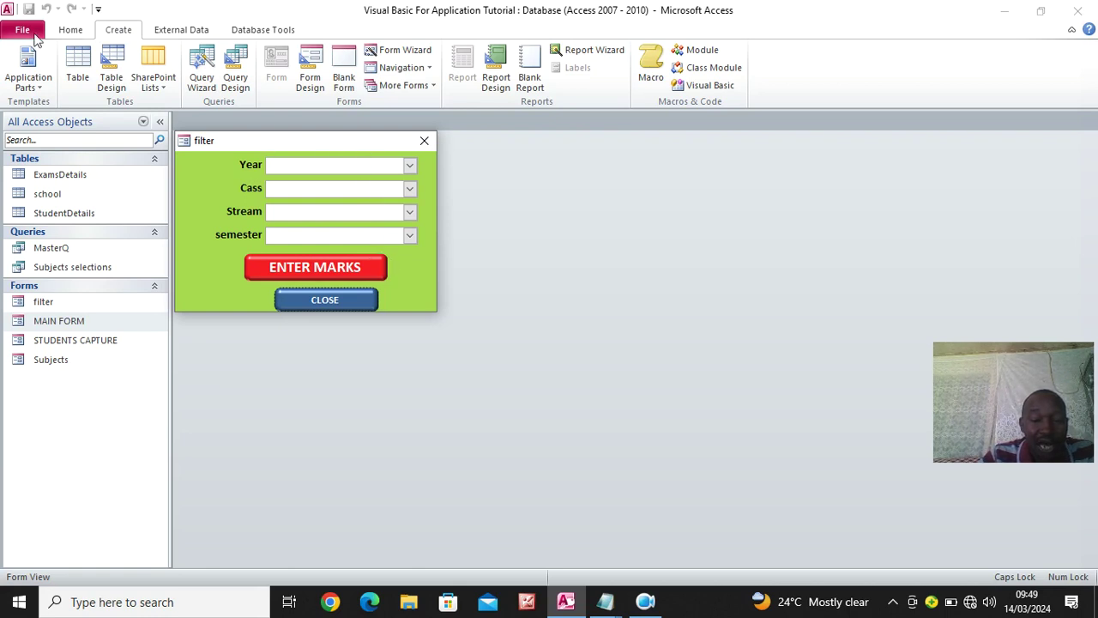
click(645, 600)
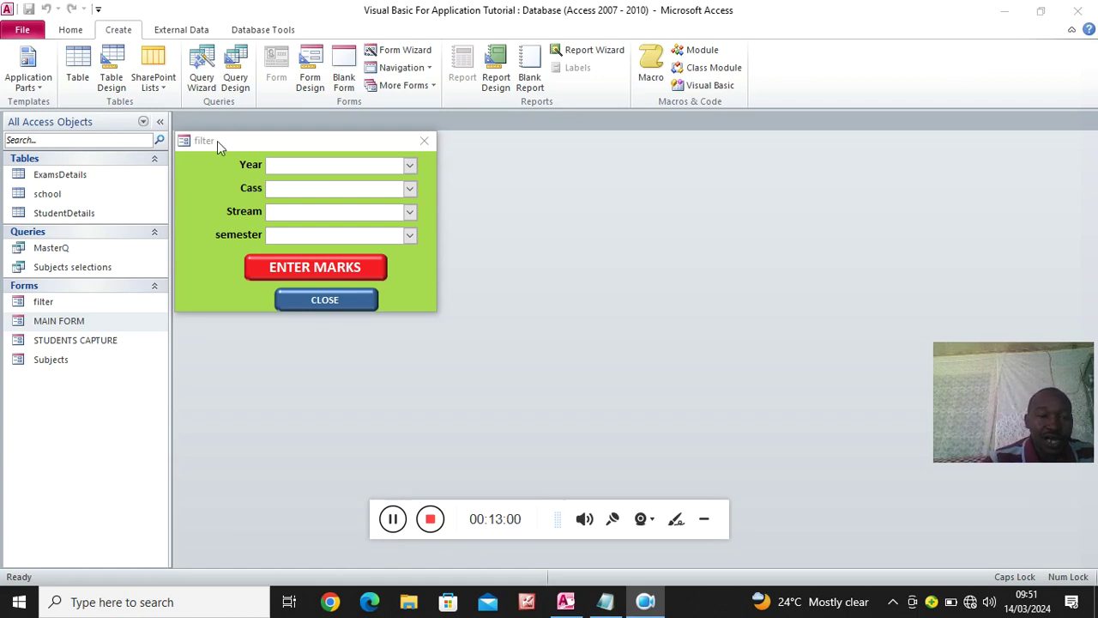
- Put the filter form in Design View and check the StudentDetails field names in table design
right_click(187, 178)
click(217, 227)
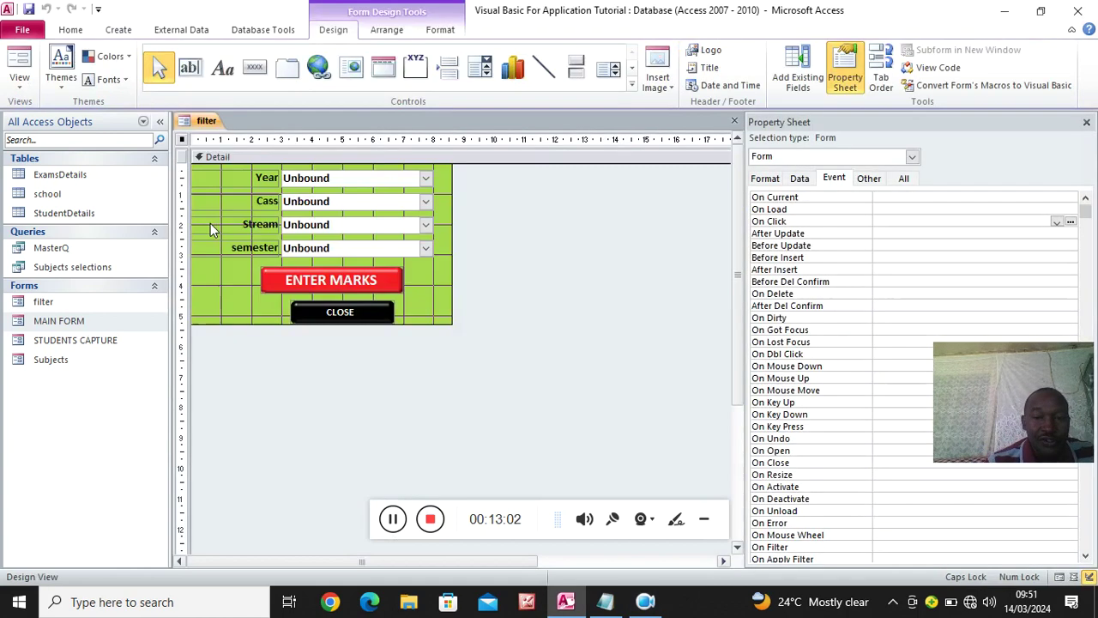
click(320, 179)
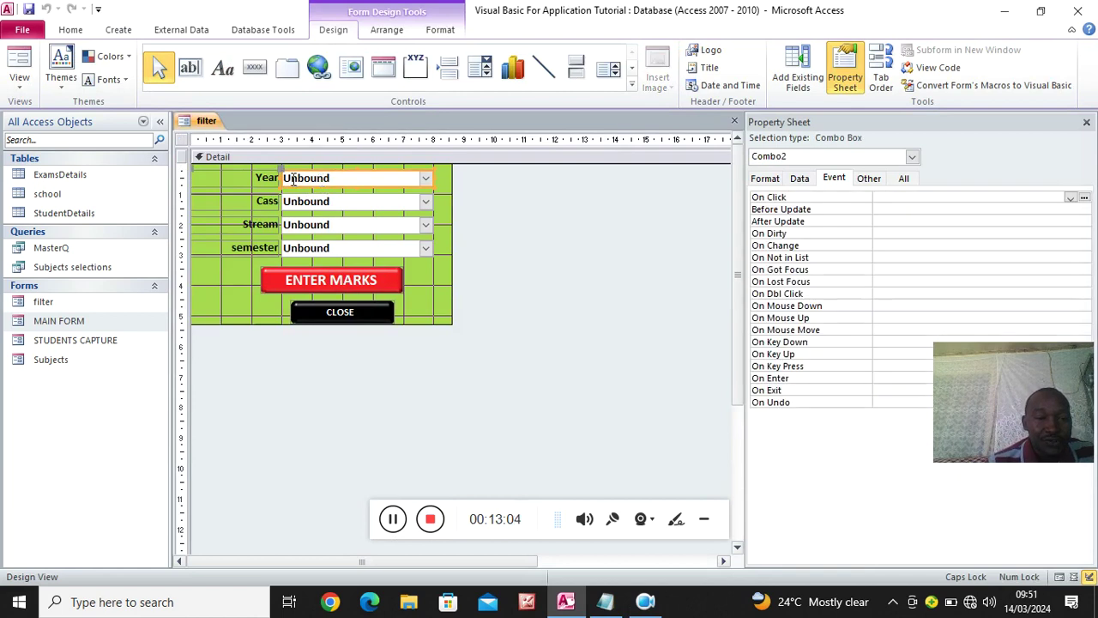
click(53, 196)
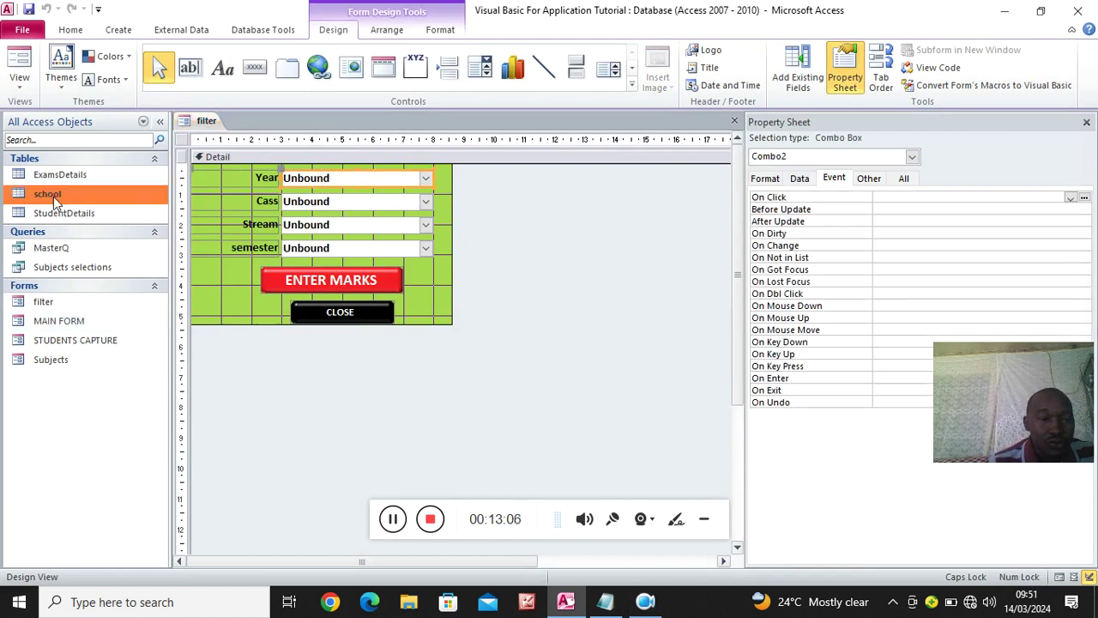
click(82, 216)
double_click(82, 216)
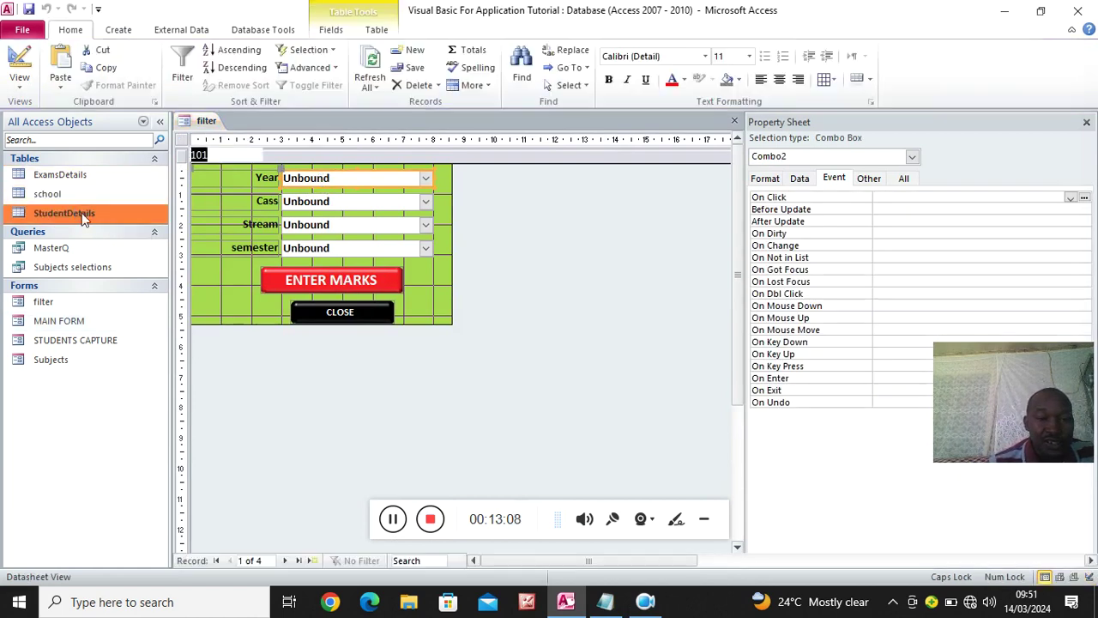
click(19, 62)
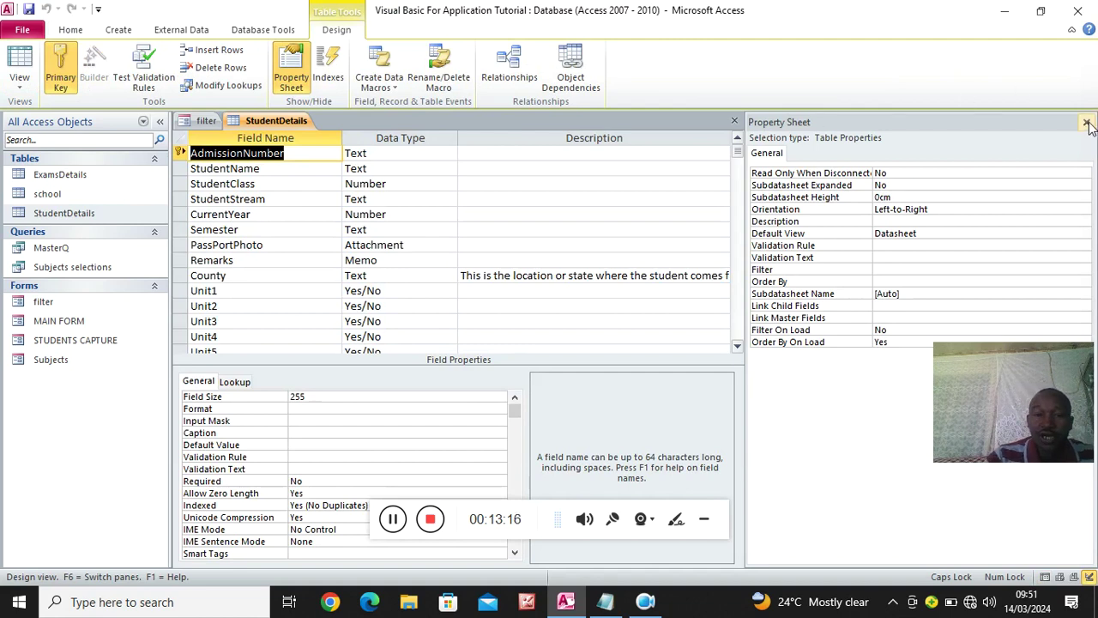
click(1086, 121)
click(1086, 121)
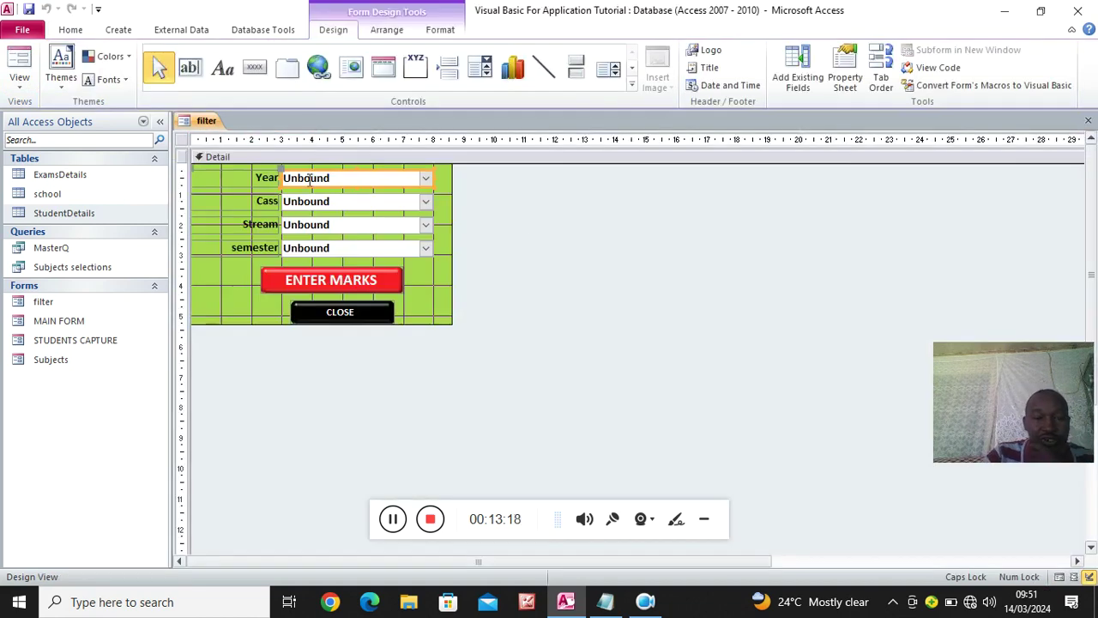
- Set the Year combo's Row Source to Select Distinct [Currentyear] from StudentDetails
click(837, 84)
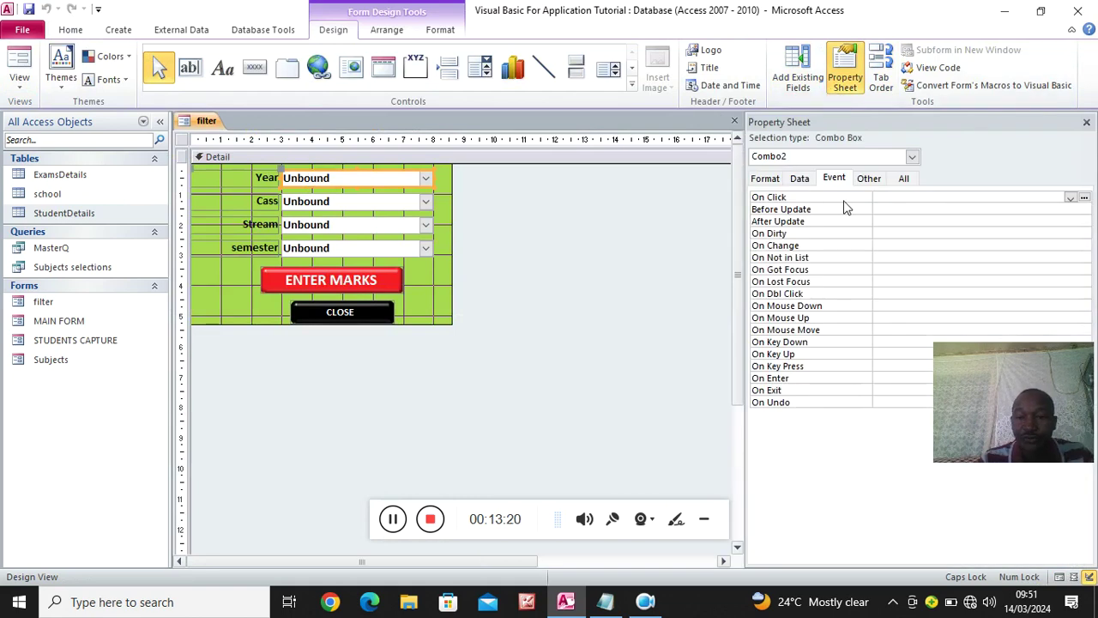
click(800, 178)
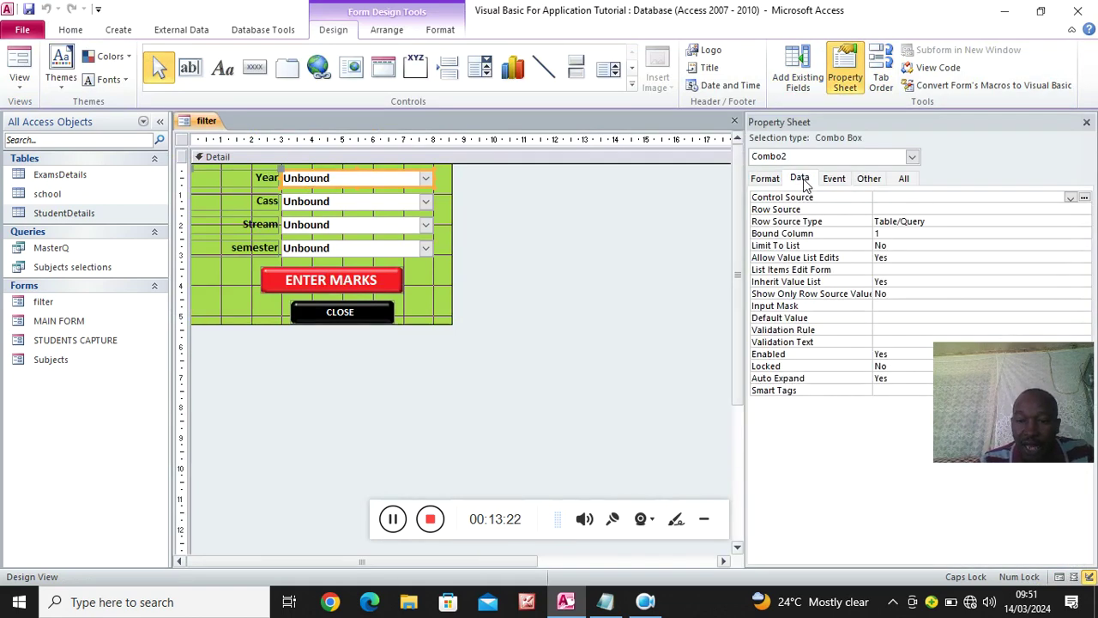
click(913, 209)
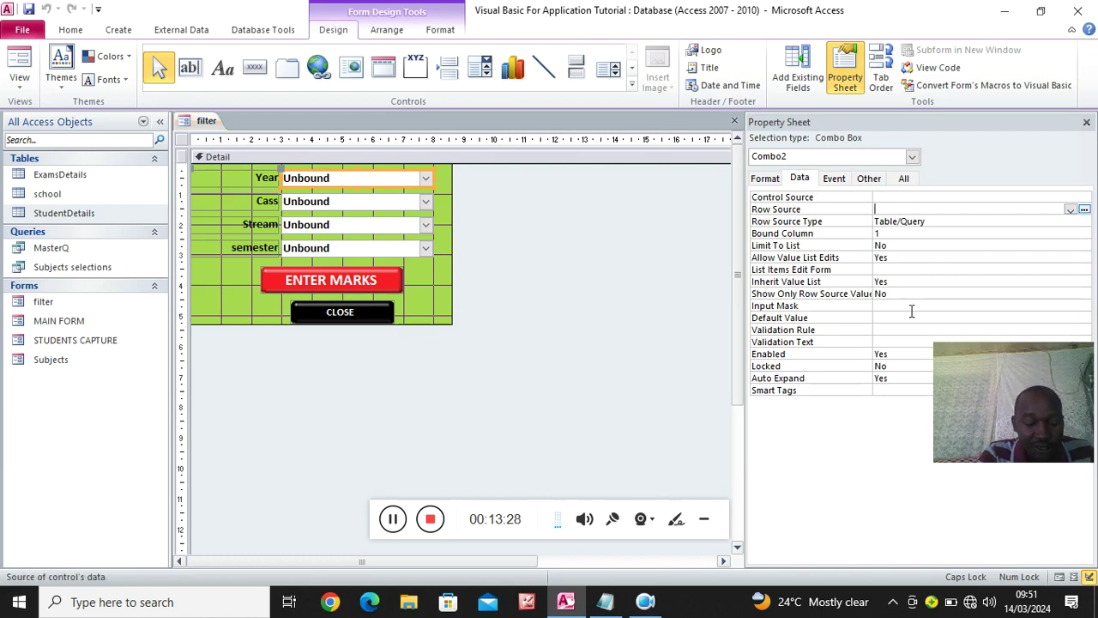
text(Select Distinct [year]  from students)
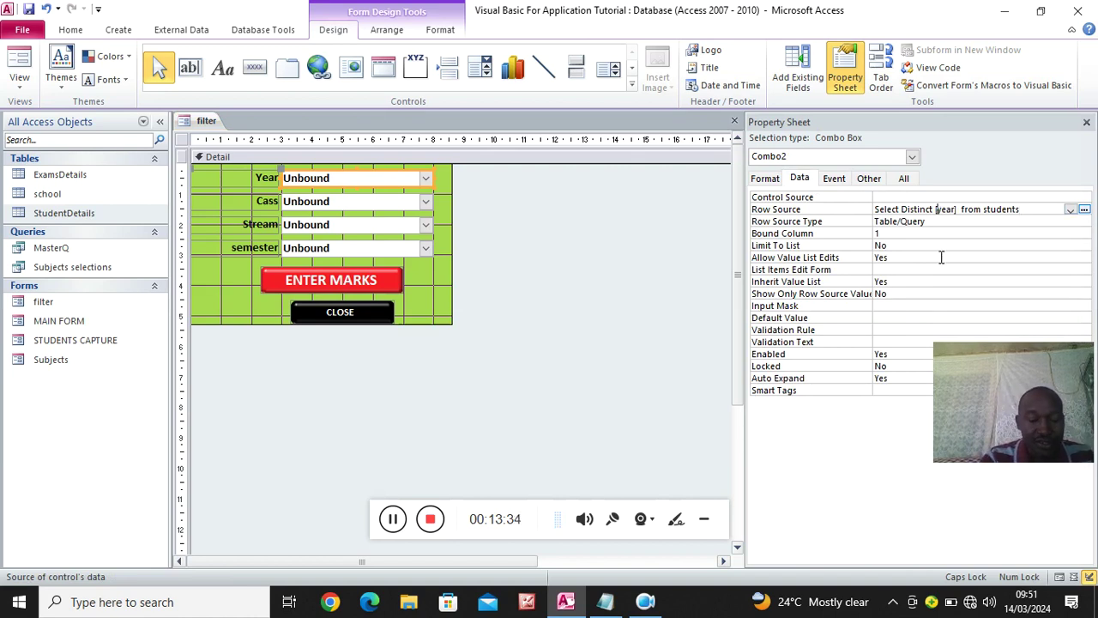
text(C)
key(Caps_Lock)
text(urrent)
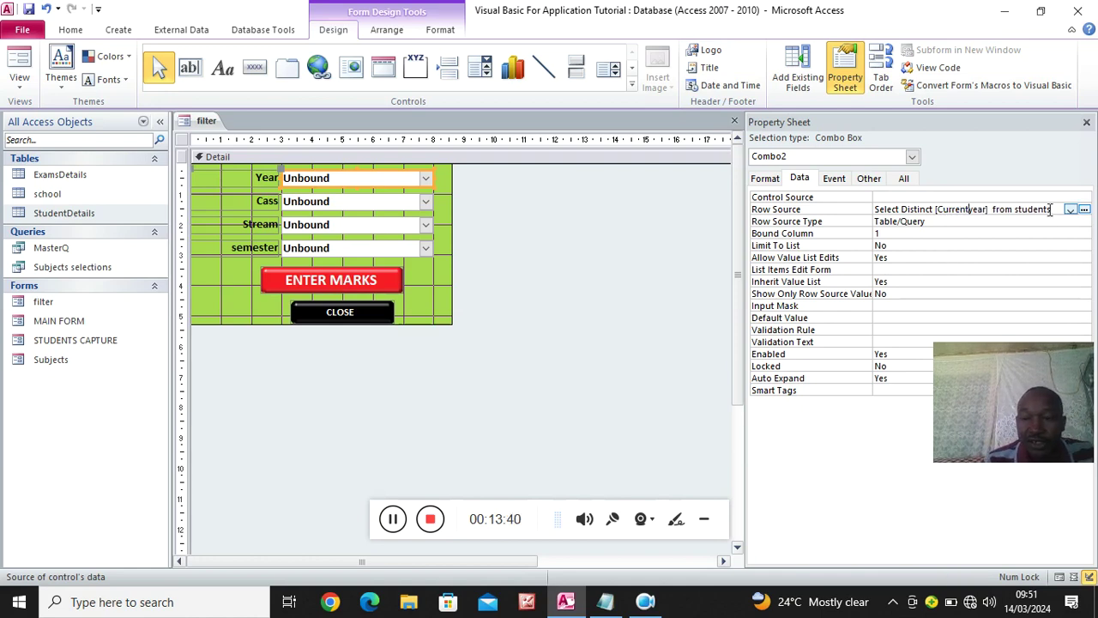
drag(1055, 214, 1025, 214)
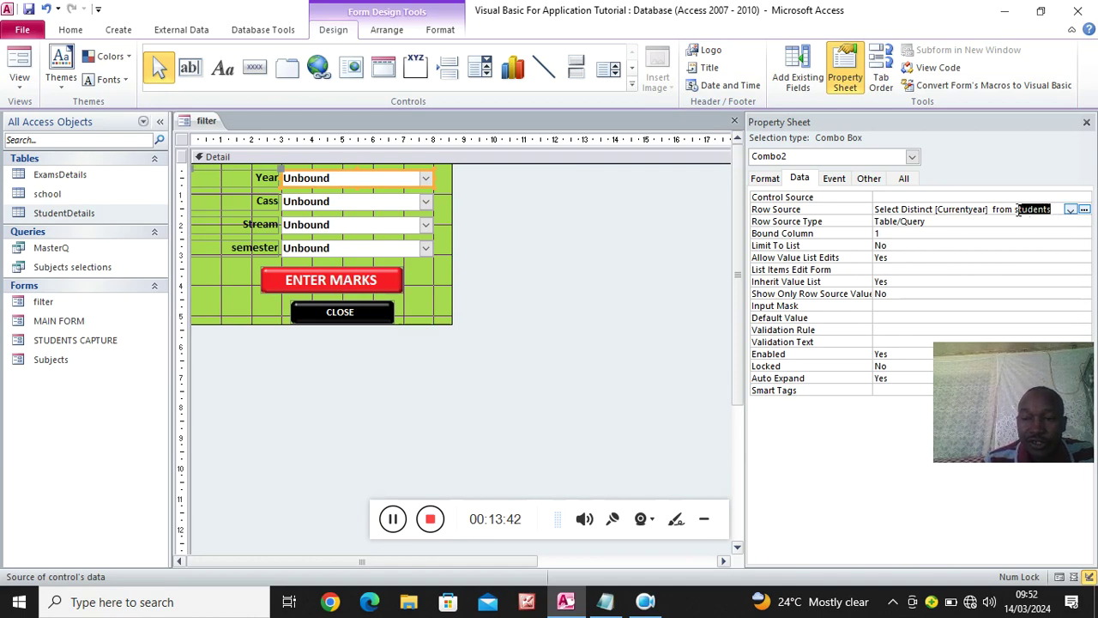
key(Caps_Lock)
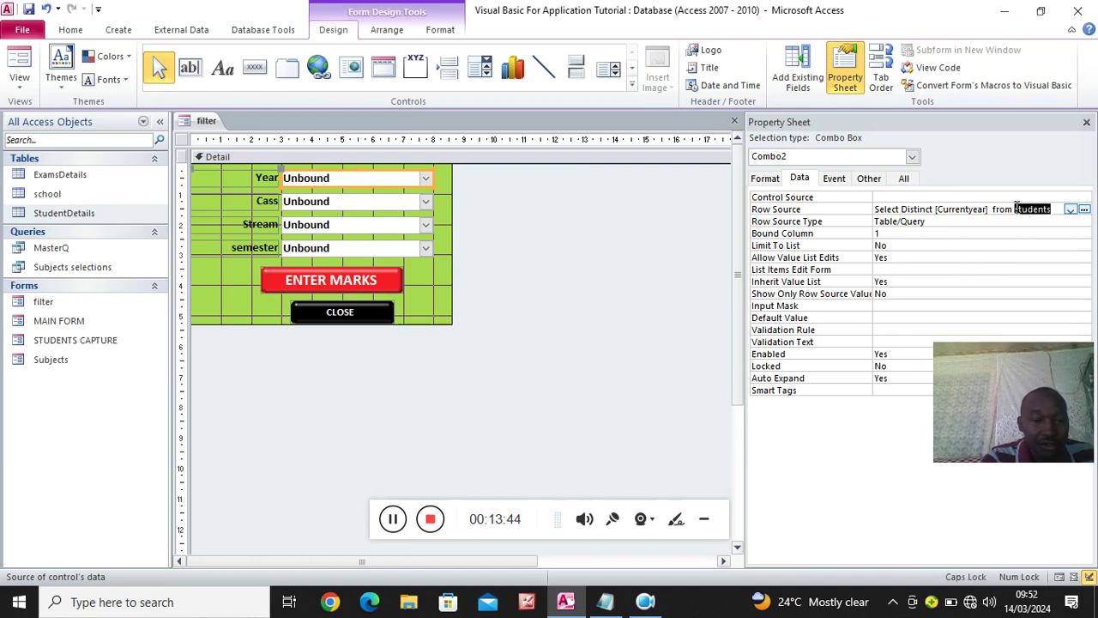
text(S)
key(Caps_Lock)
text(tudentDeta)
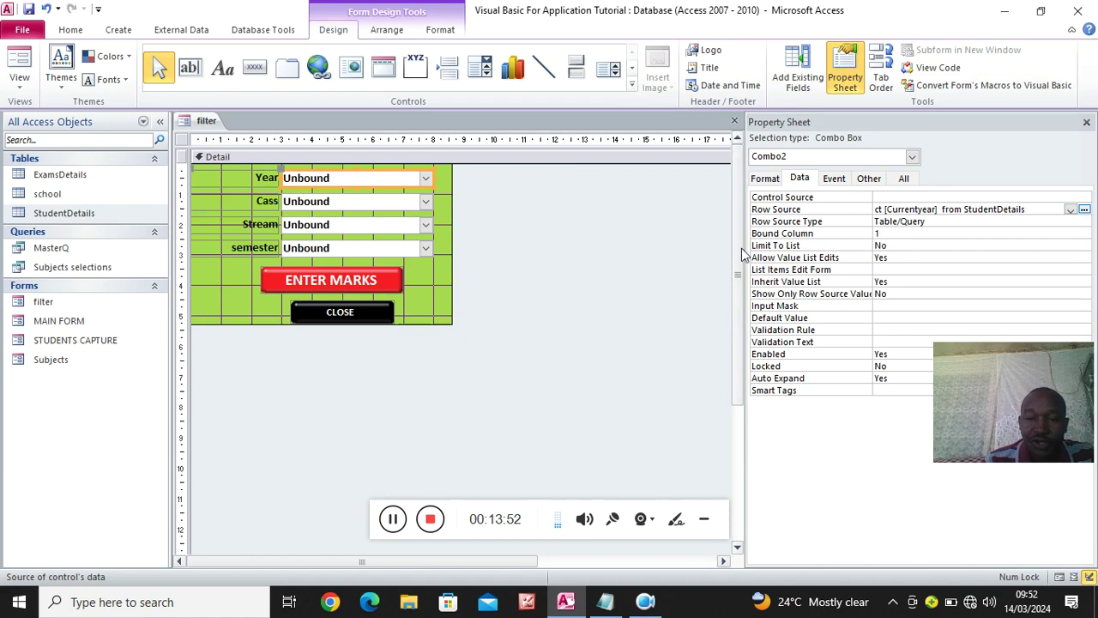
- Widen the property sheet and select the whole Row Source query to review it
click(704, 520)
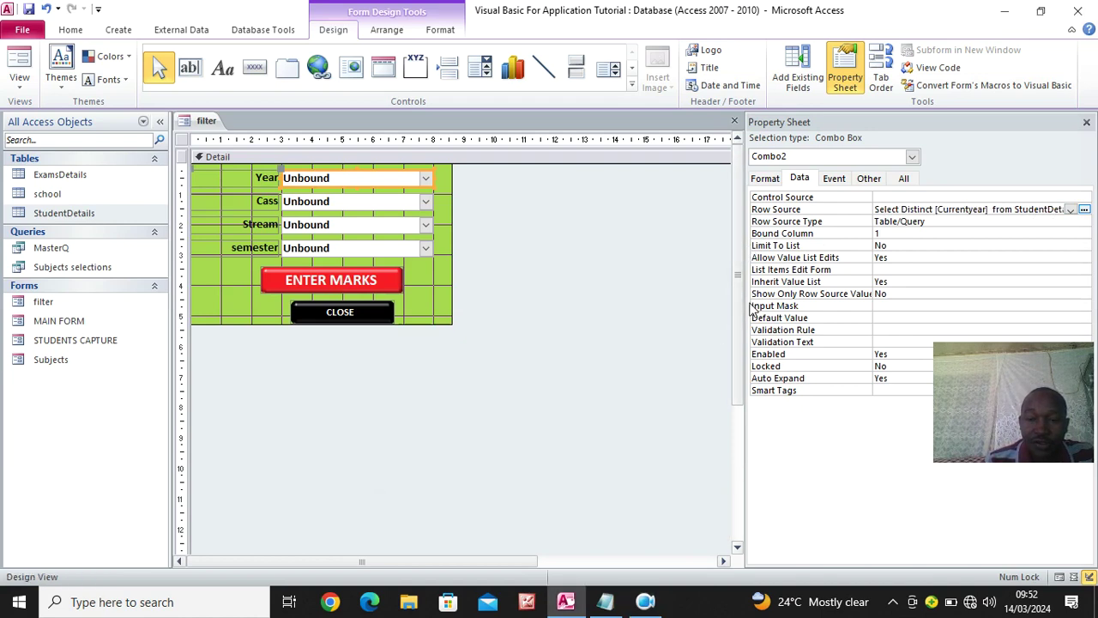
drag(745, 307, 638, 330)
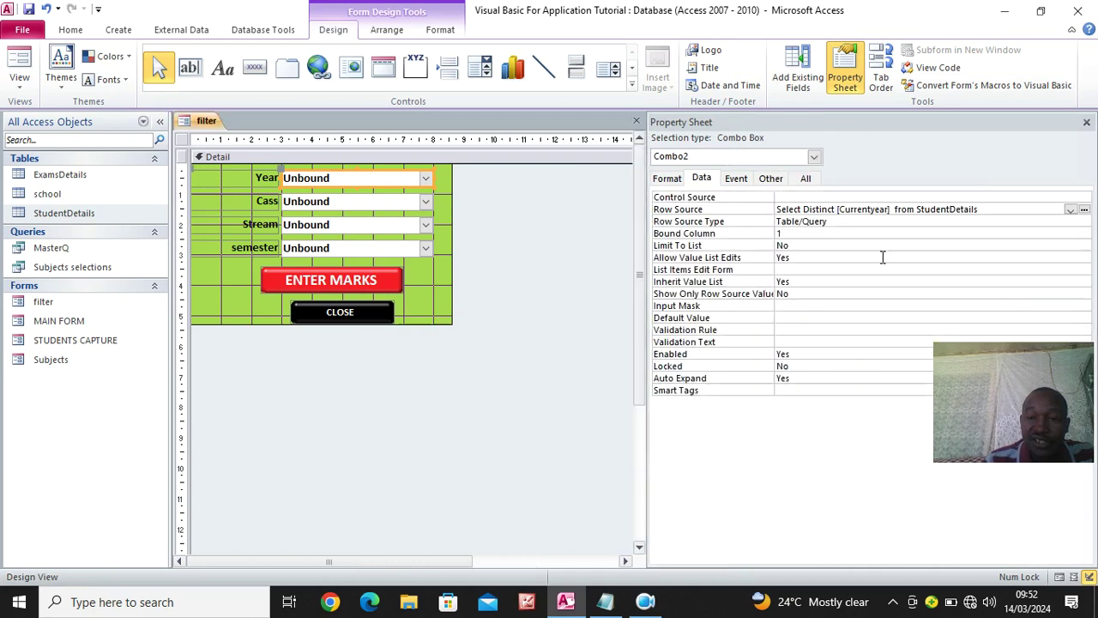
click(794, 199)
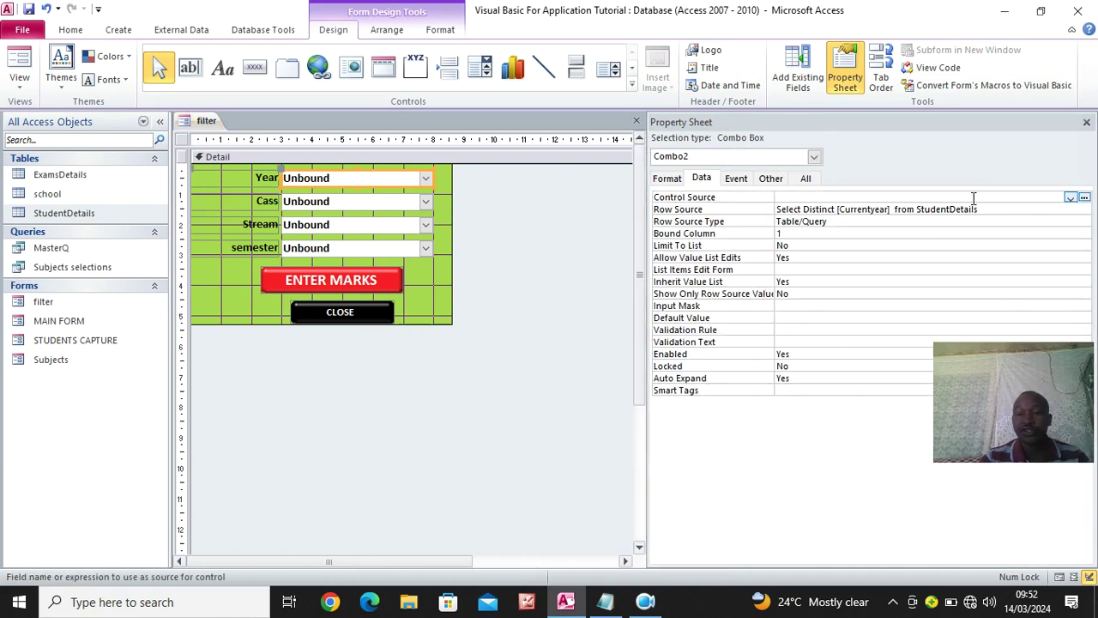
drag(978, 209, 742, 212)
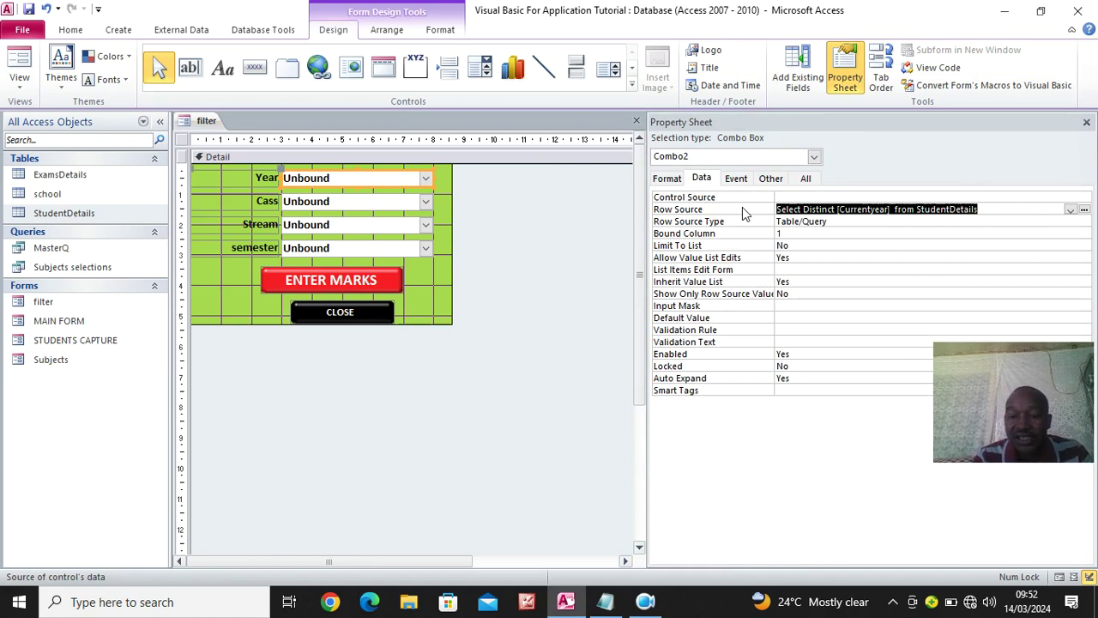
click(658, 603)
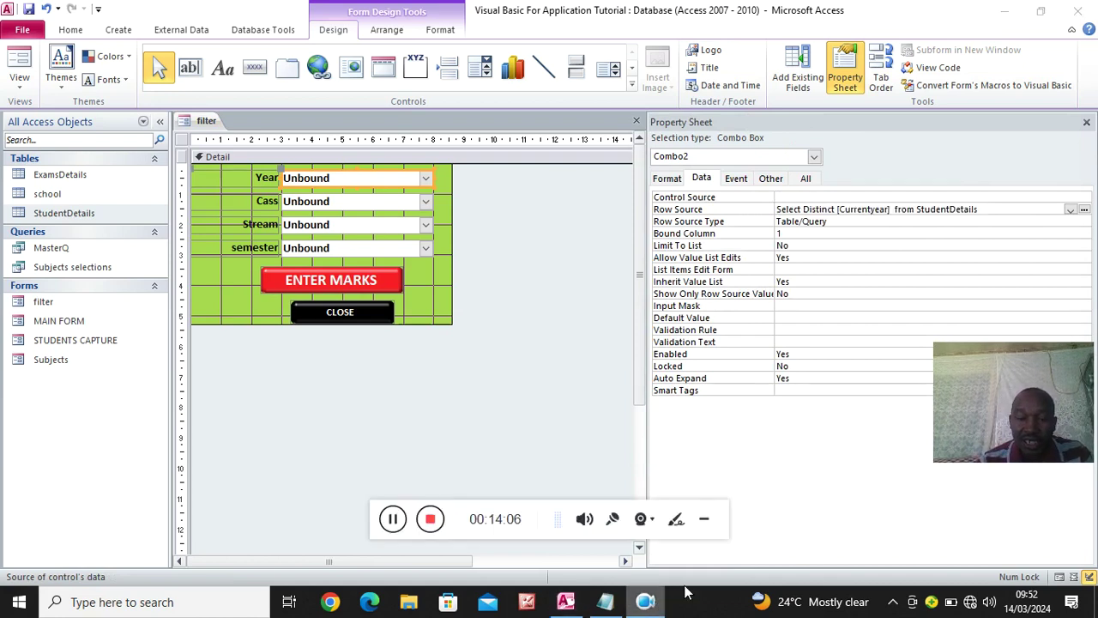
click(703, 521)
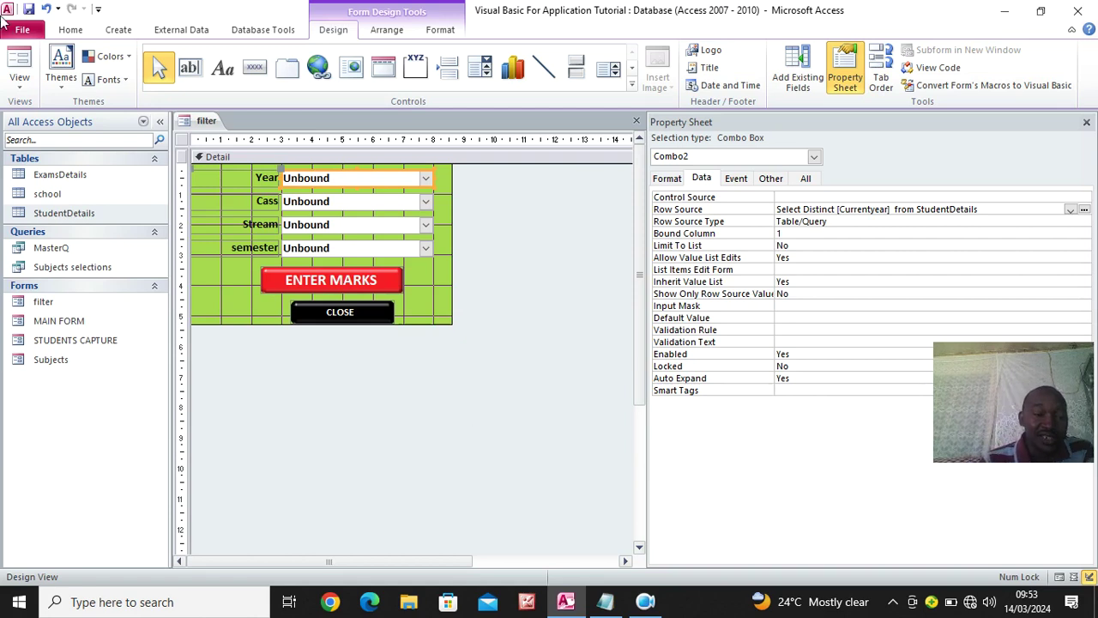
click(19, 60)
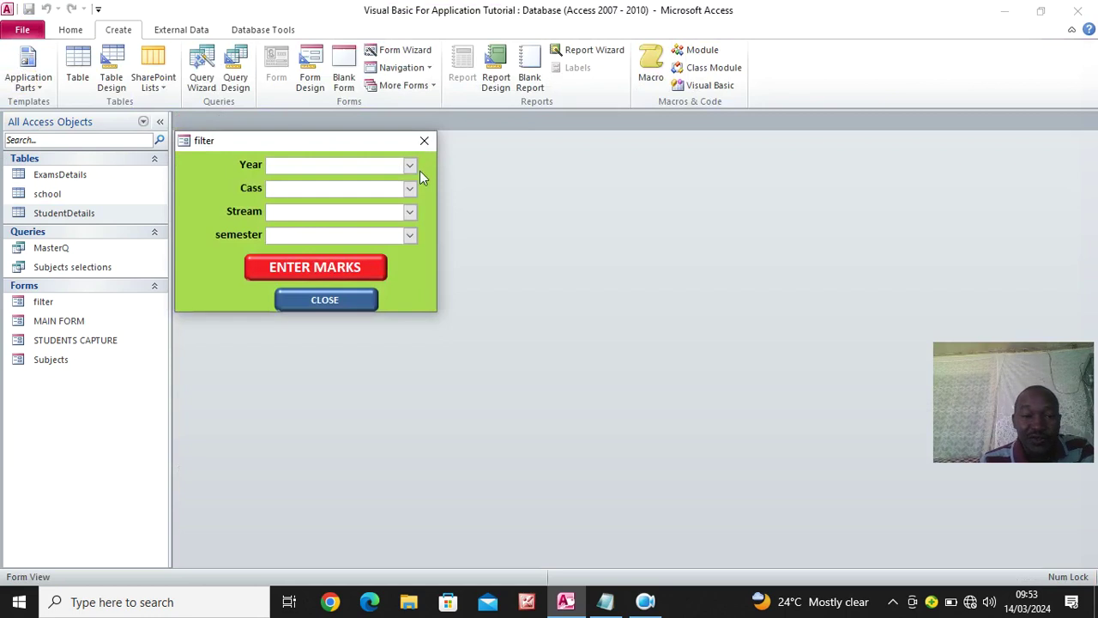
click(410, 166)
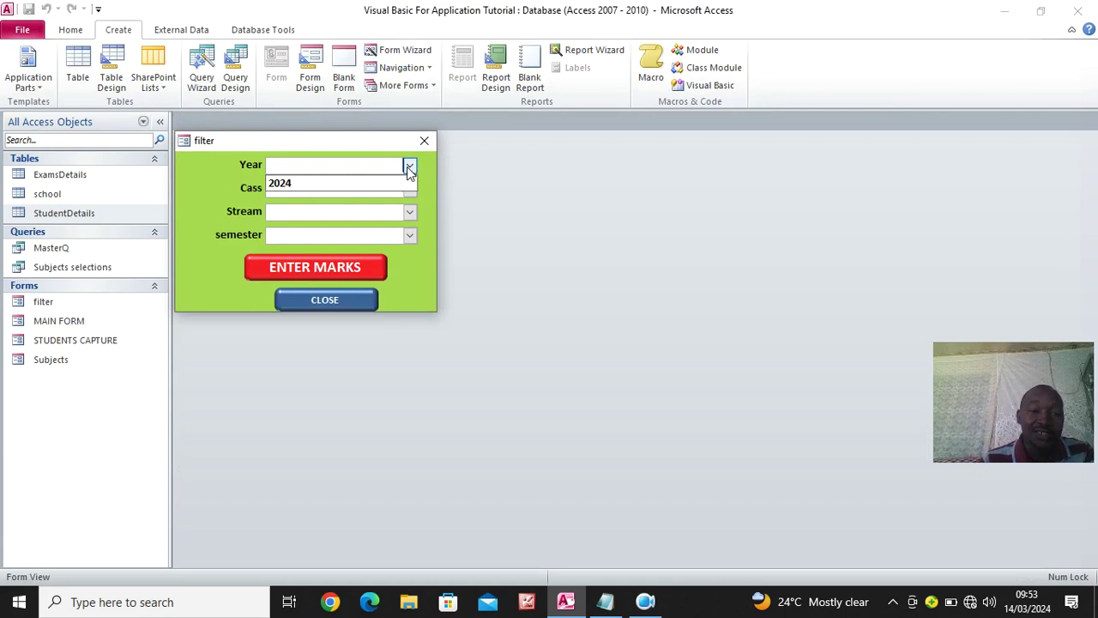
right_click(202, 181)
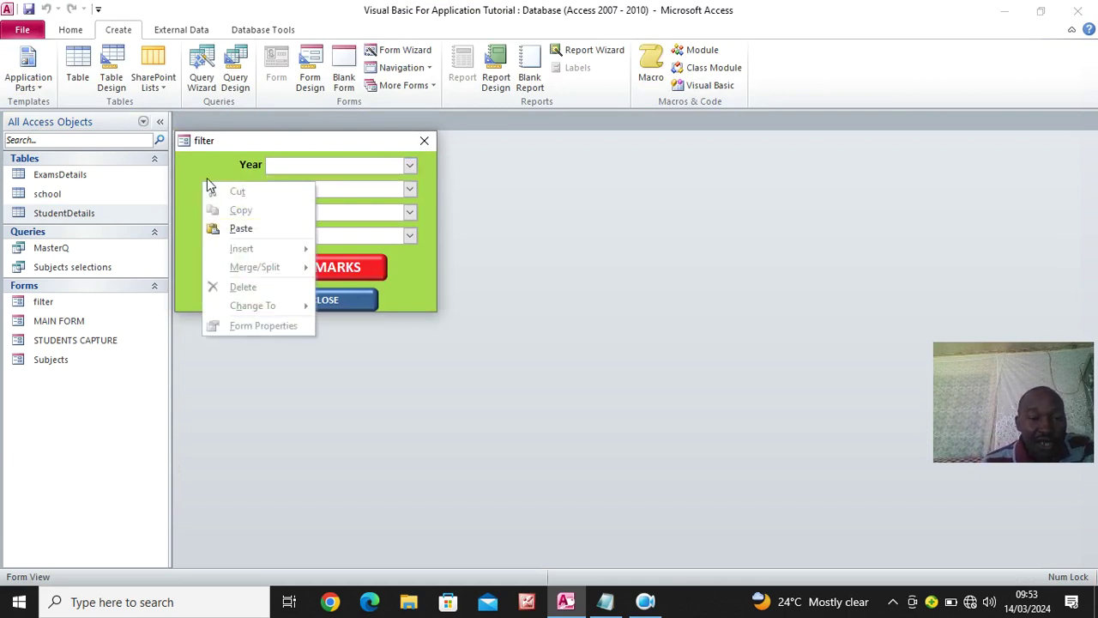
right_click(202, 169)
right_click(236, 143)
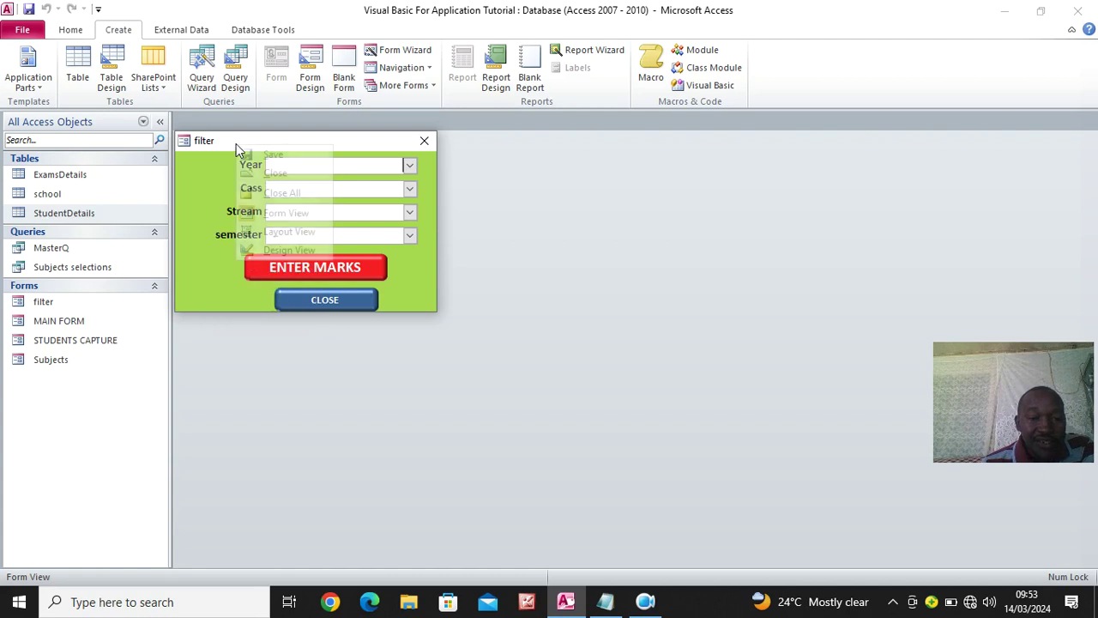
click(289, 250)
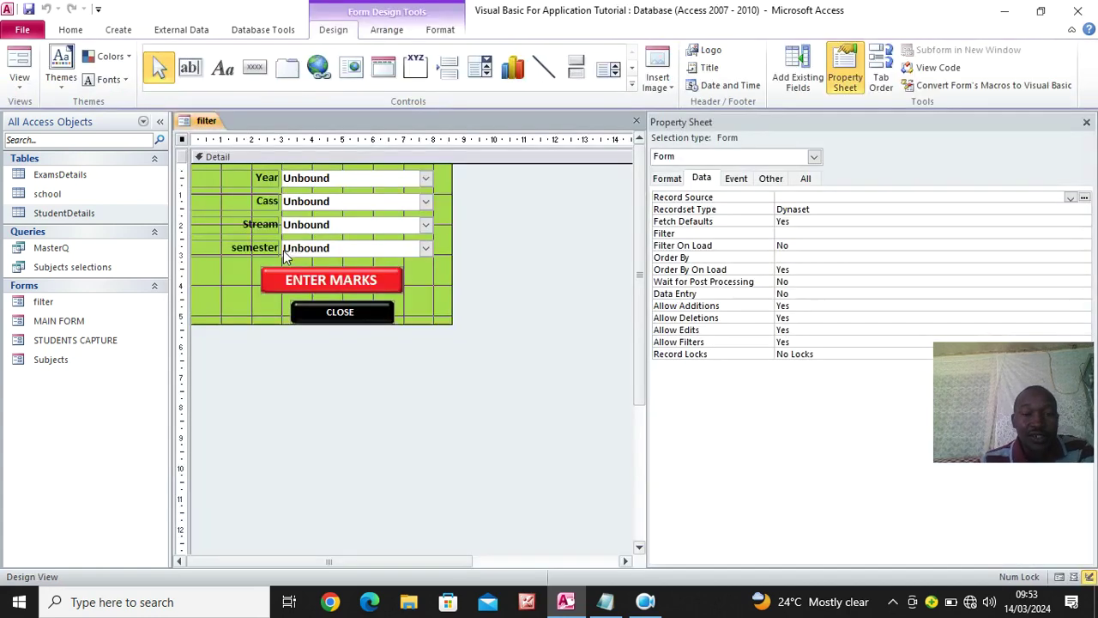
- Copy the Year combo's Row Source query and paste it into the Class combo's Row Source
click(323, 202)
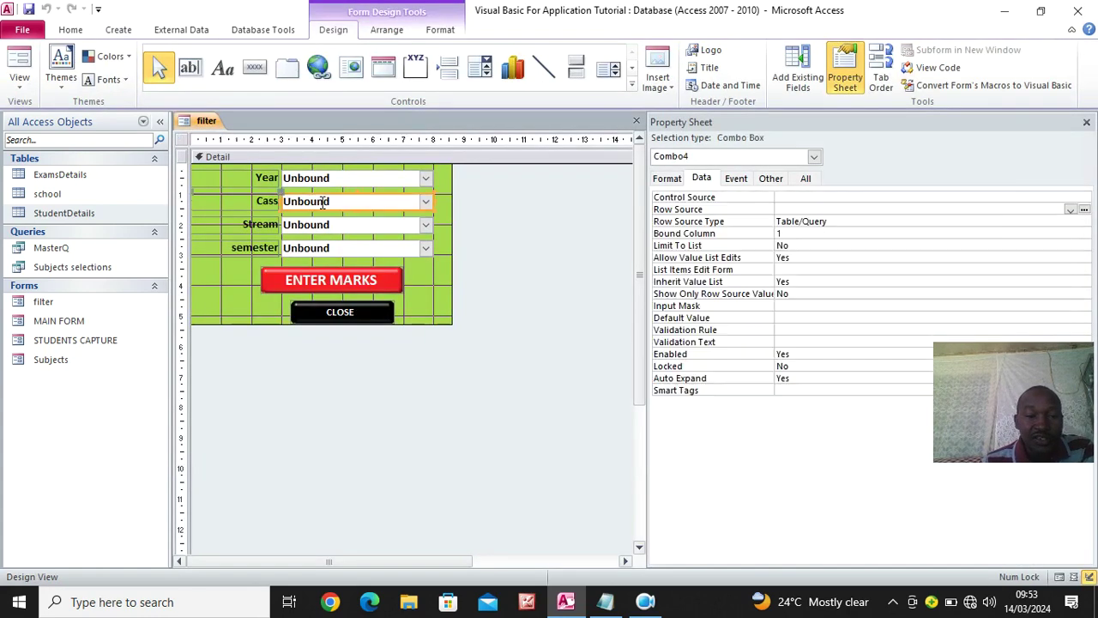
click(261, 202)
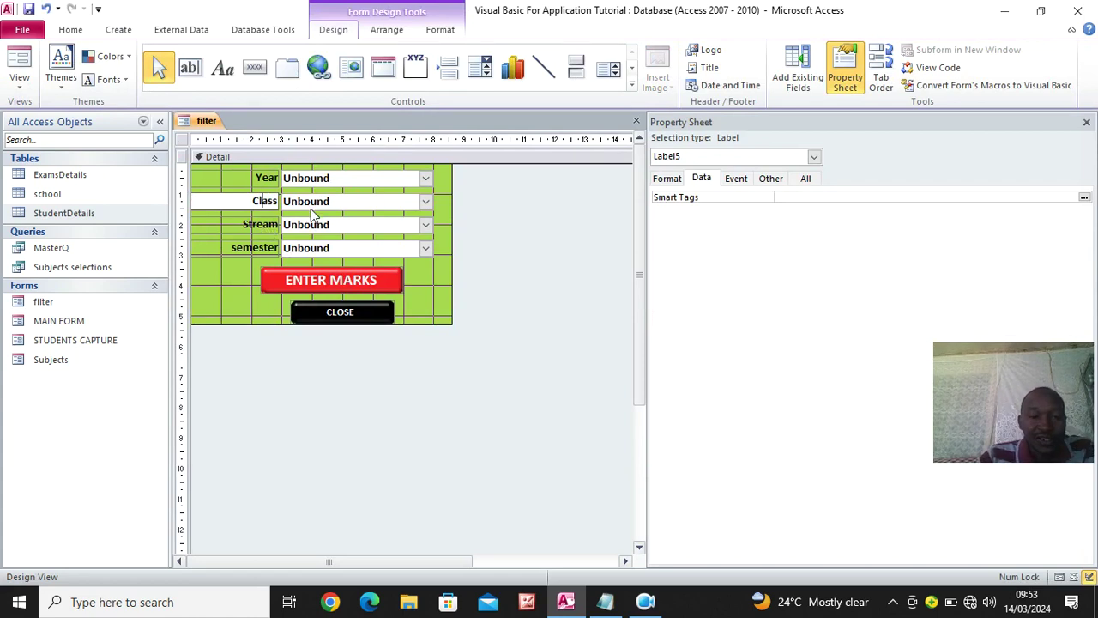
click(311, 209)
click(794, 208)
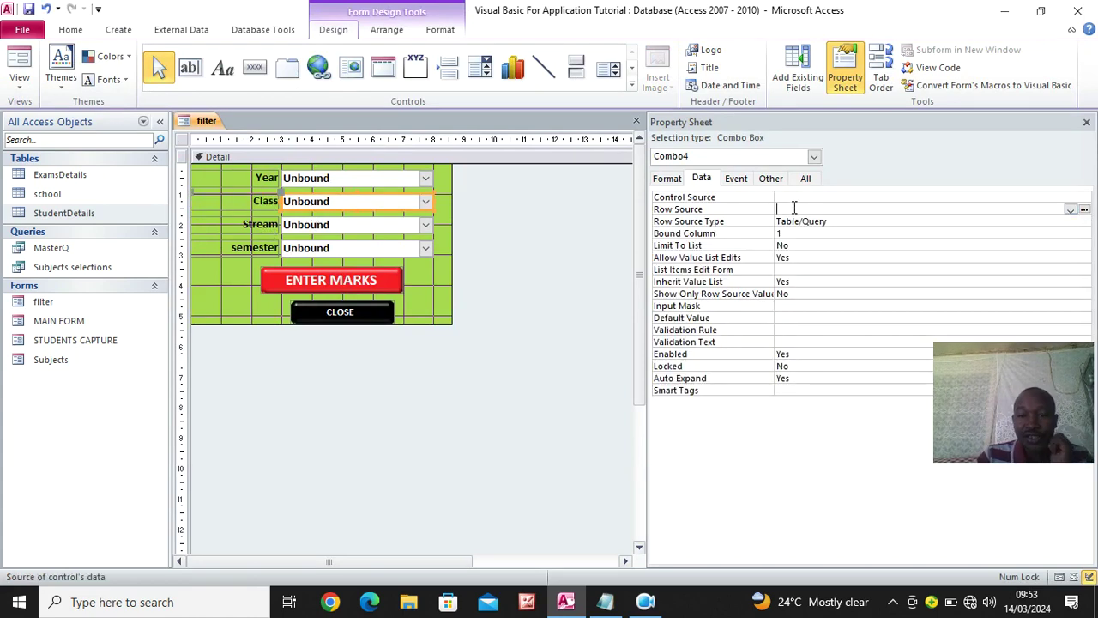
click(374, 178)
drag(1012, 212, 755, 210)
key(ctrl+c)
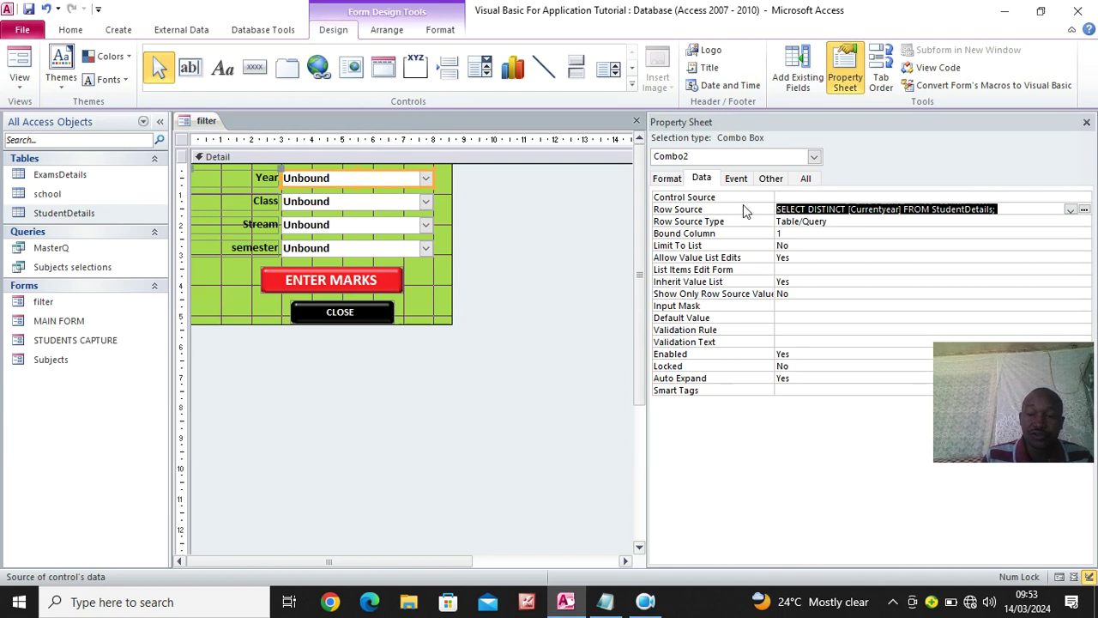
click(330, 204)
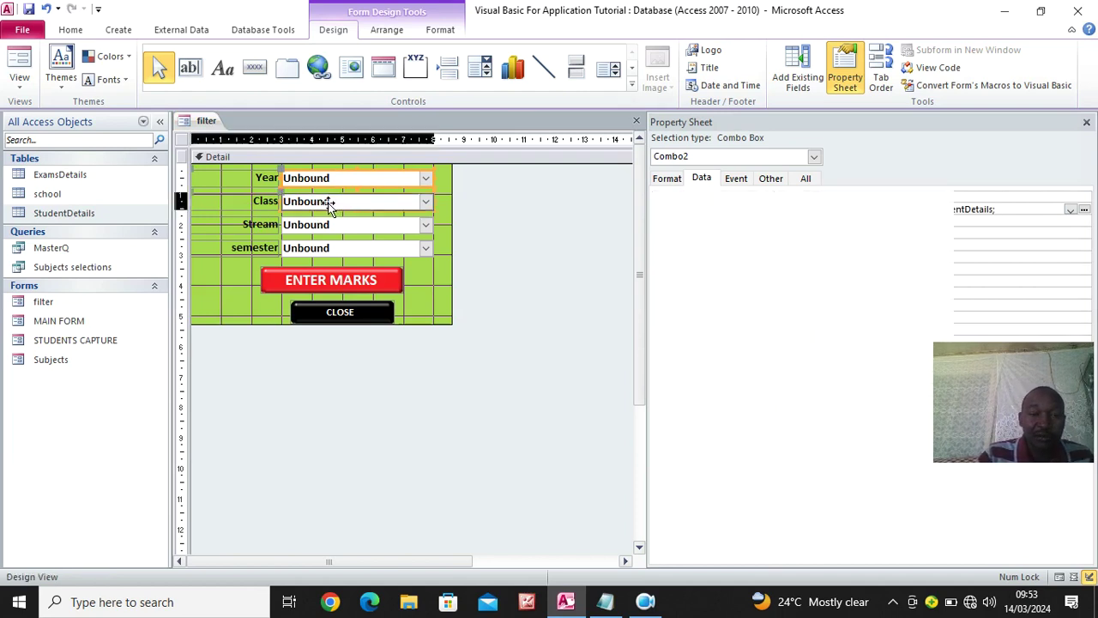
click(787, 207)
key(ctrl+v)
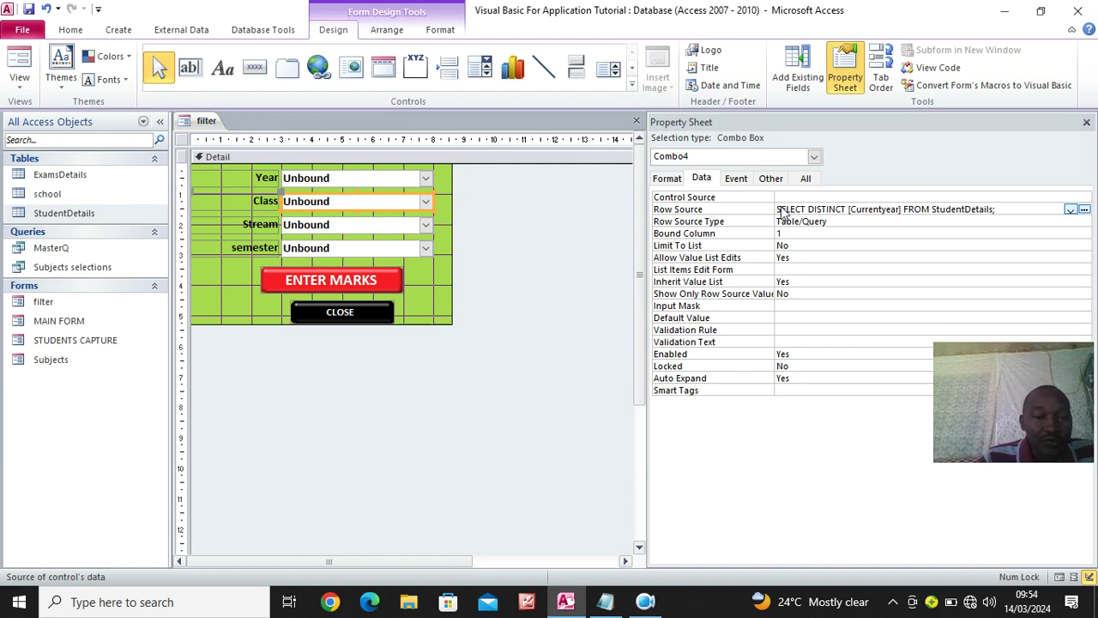
click(66, 220)
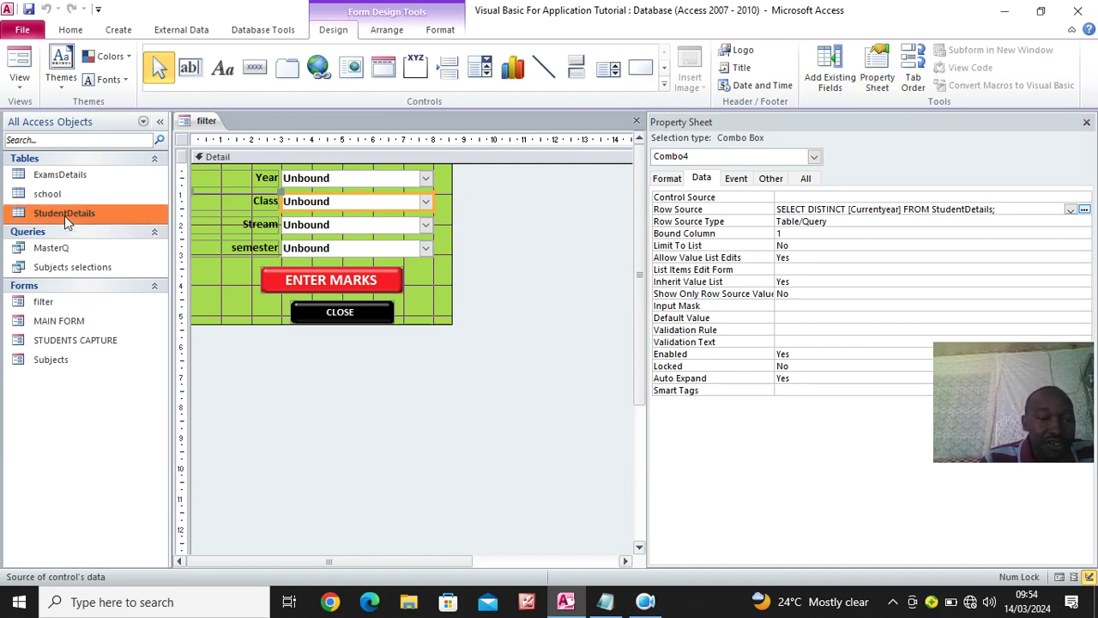
- Check the StudentDetails field names in table Design View, then close it
right_click(67, 220)
click(120, 244)
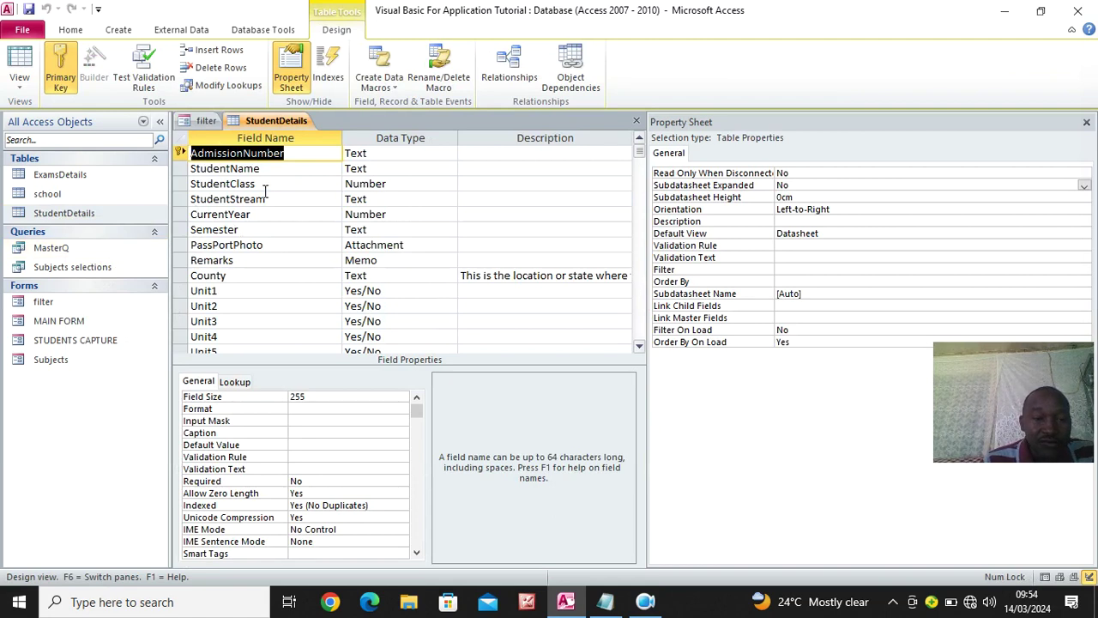
right_click(253, 127)
click(292, 147)
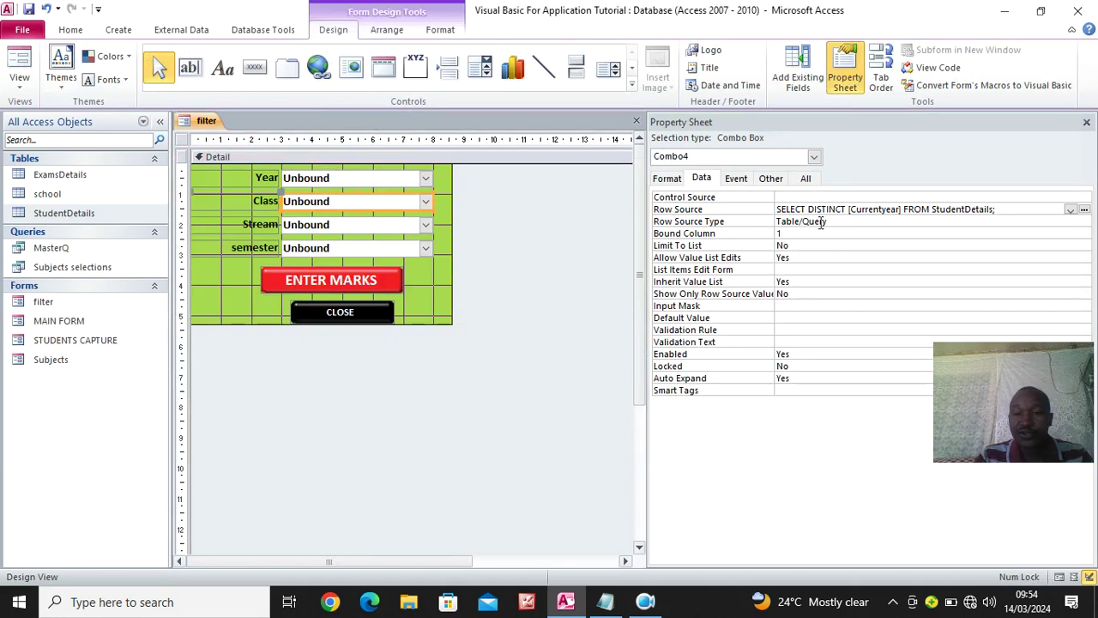
- Change the Class Row Source field to [StudentClass] and save the form
click(889, 210)
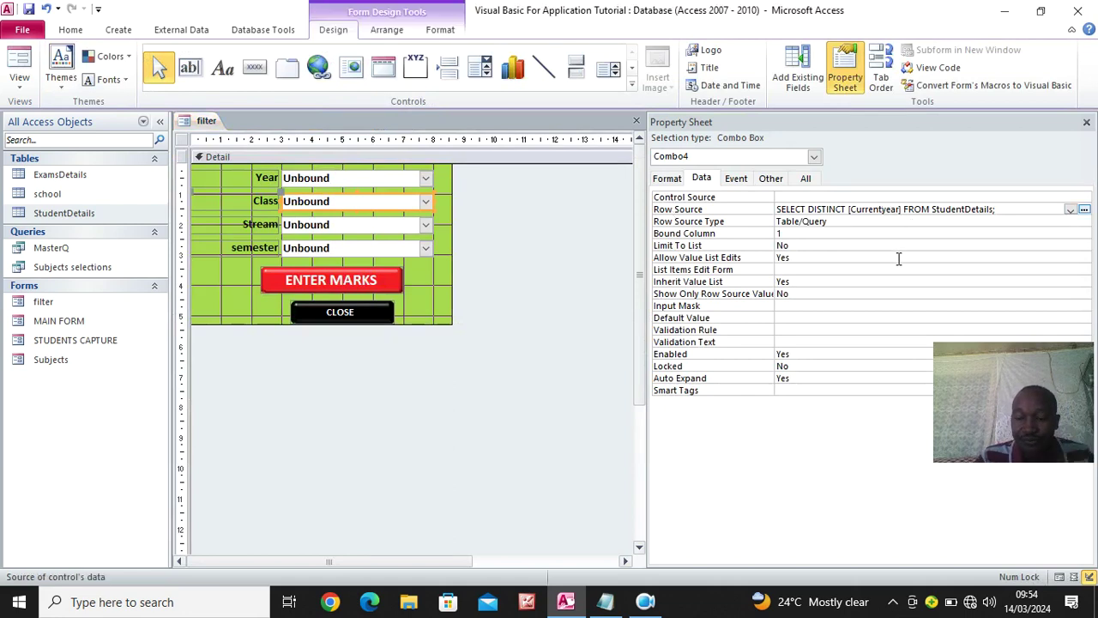
key(BackSpace)
key(BackSpace)
key(BackSpace)
key(BackSpace)
key(BackSpace)
key(BackSpace)
key(BackSpace)
key(BackSpace)
key(BackSpace)
key(BackSpace)
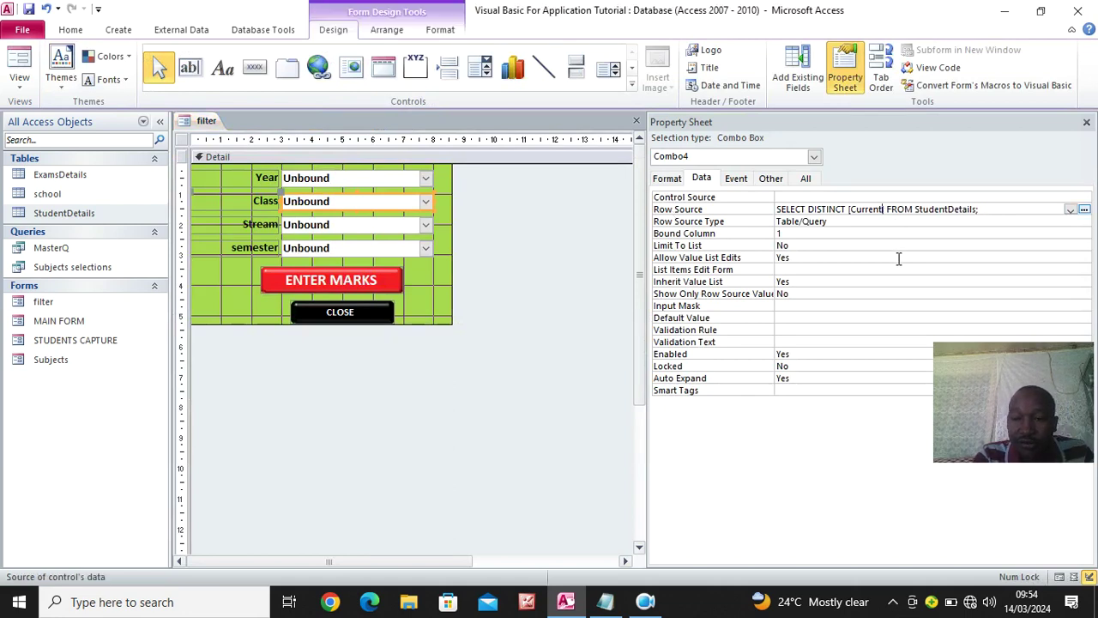
text(S)
text(tudentC)
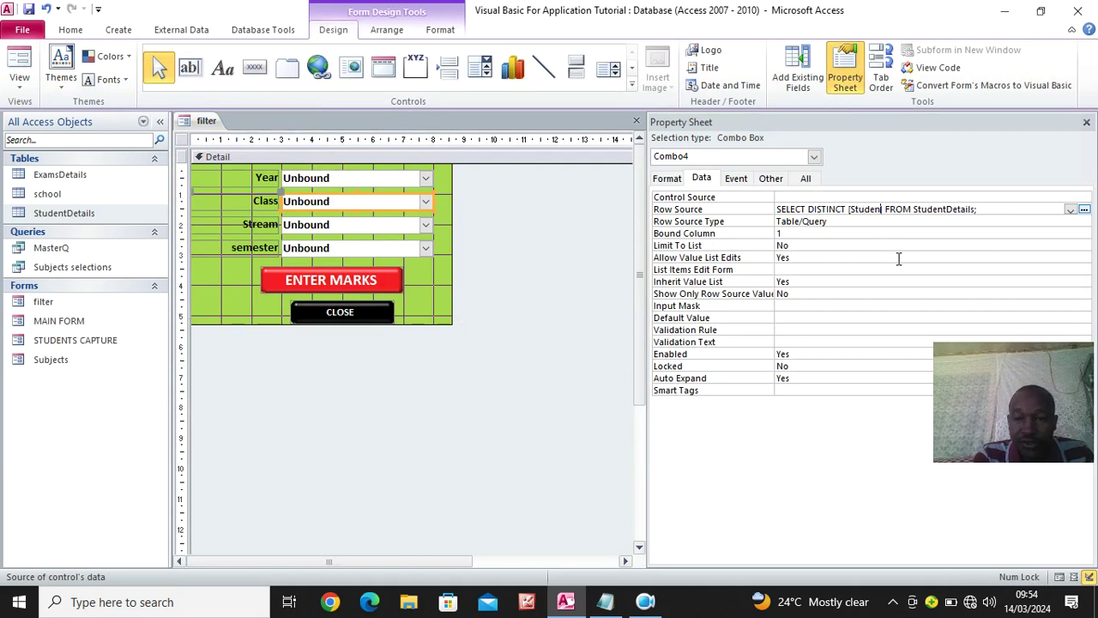
text(lass)
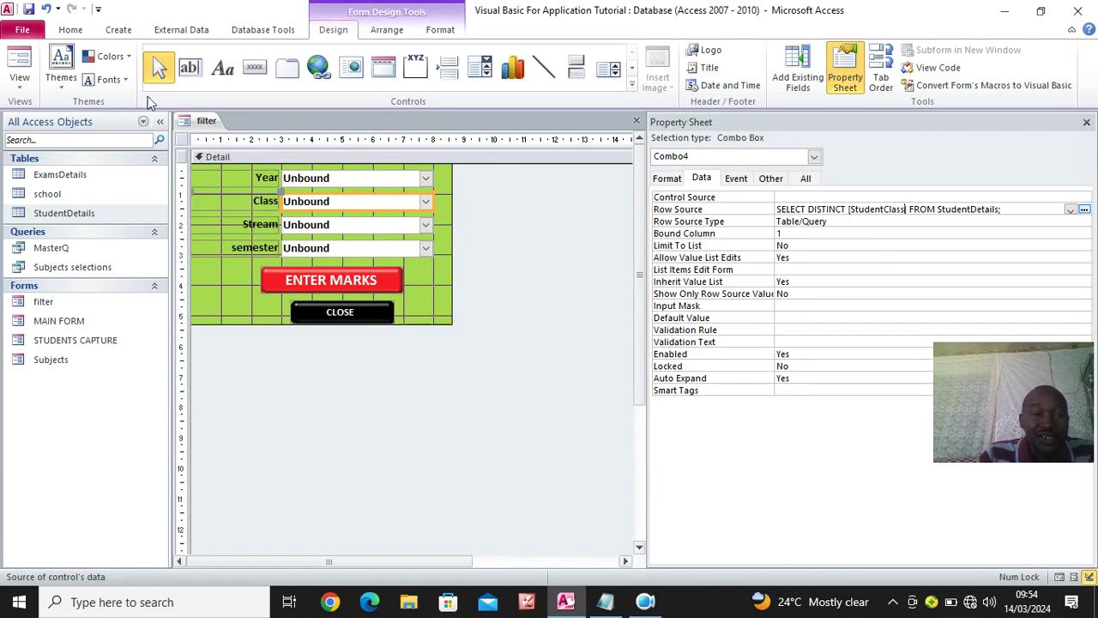
click(29, 12)
click(19, 60)
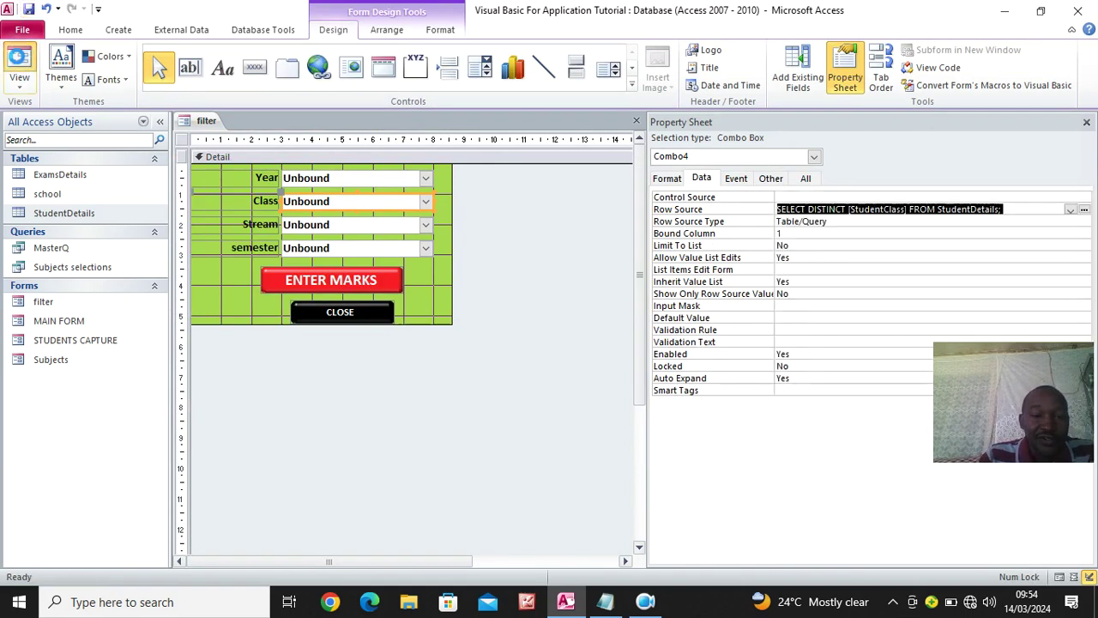
- Confirm the Class list offers 1 and 2, return to Design View, and open StudentDetails in design
click(409, 190)
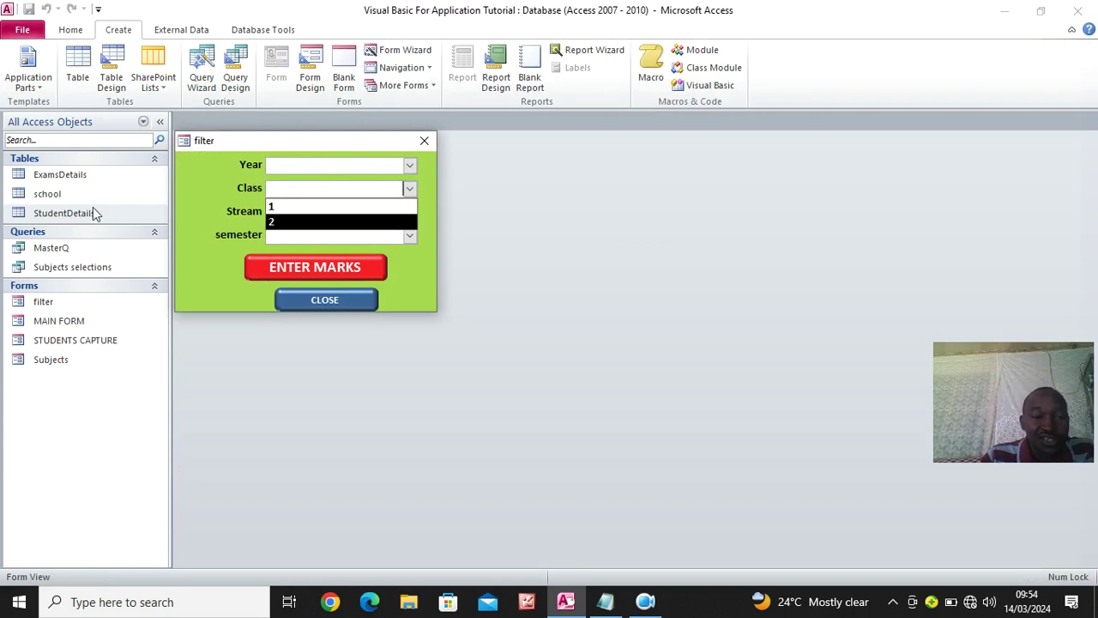
right_click(205, 183)
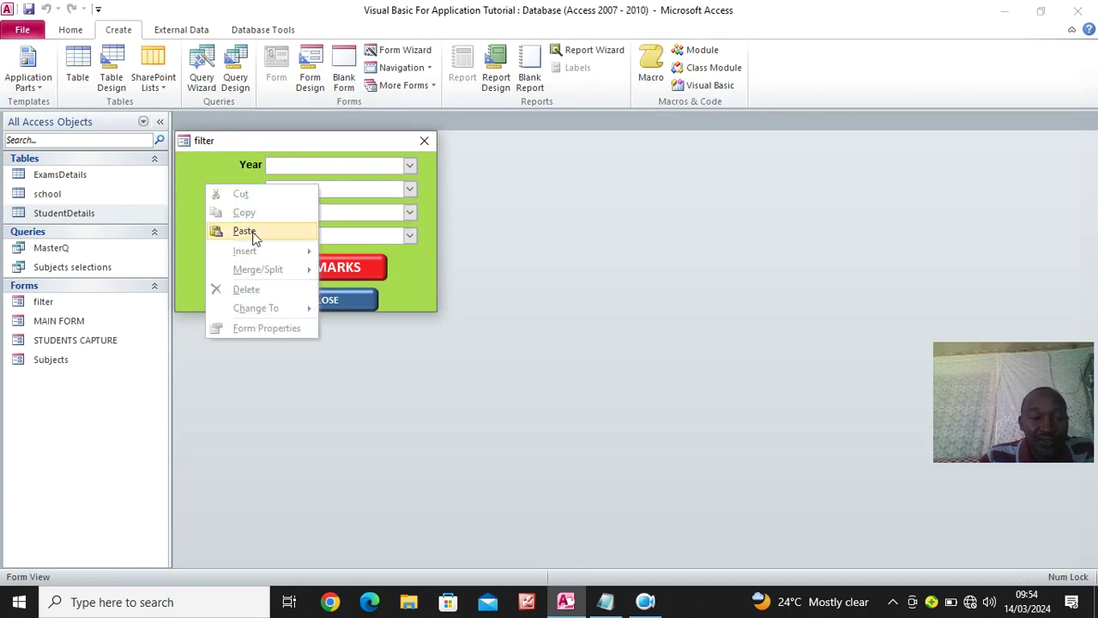
click(217, 162)
right_click(218, 163)
click(238, 142)
right_click(237, 142)
click(290, 243)
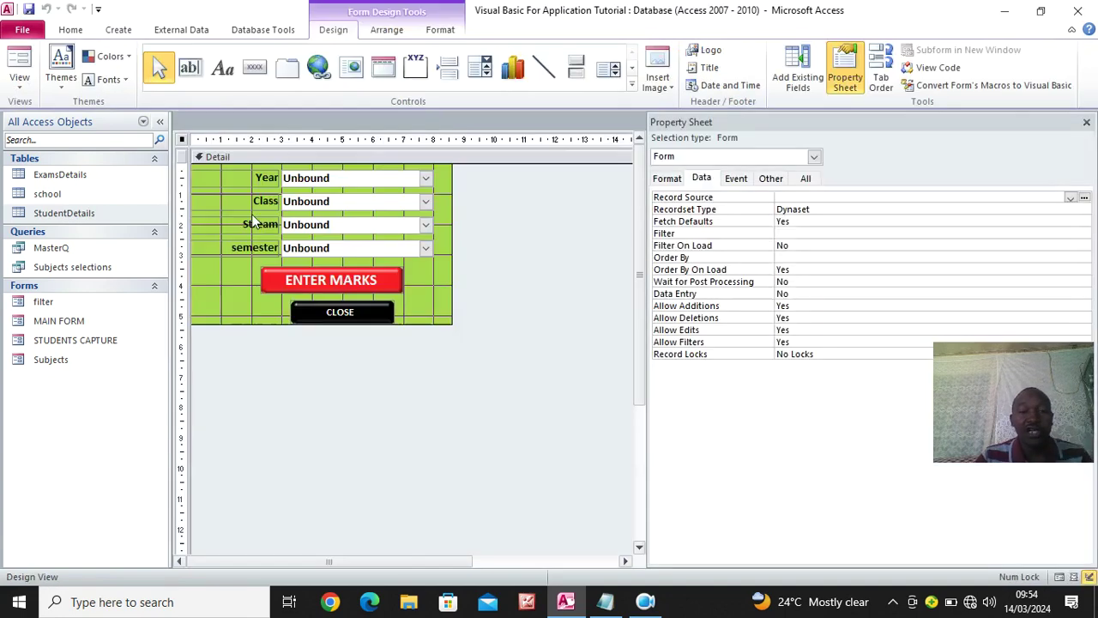
double_click(72, 218)
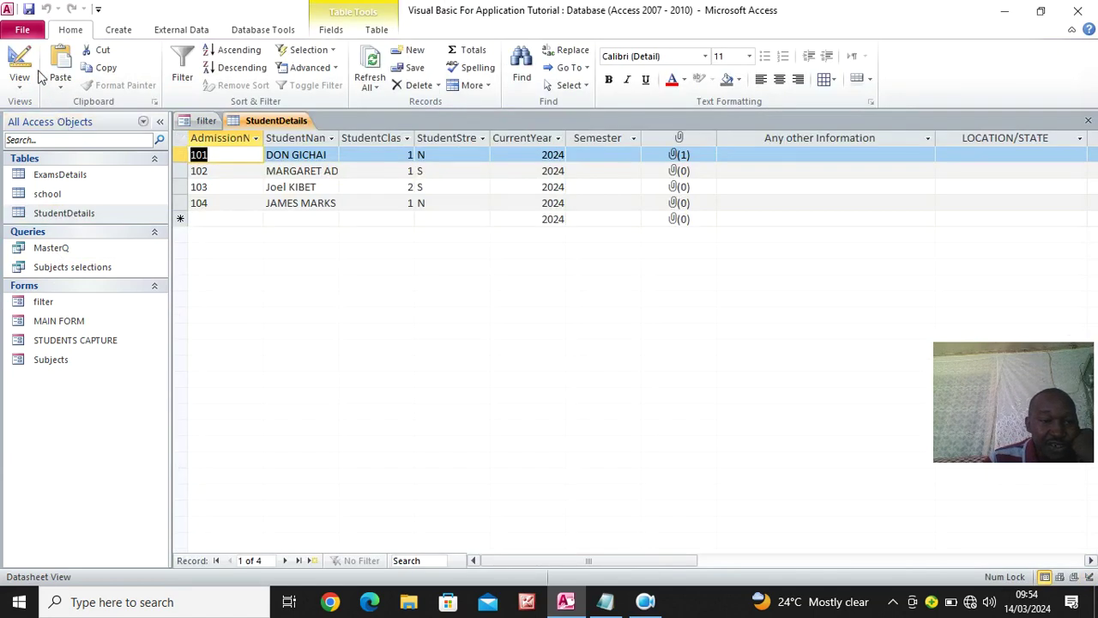
click(38, 76)
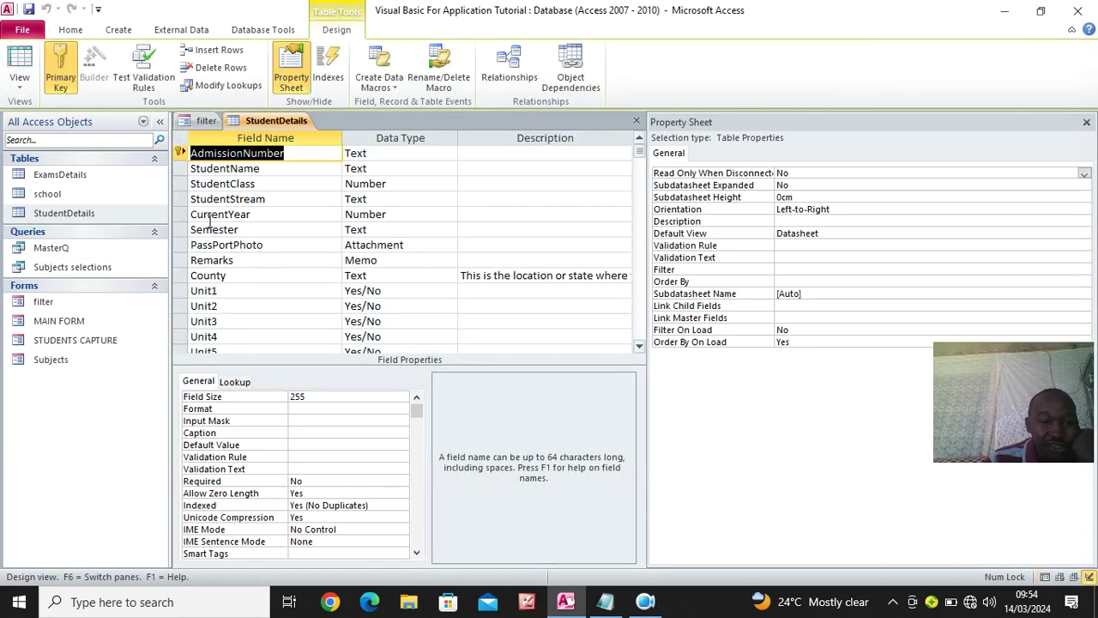
- Close the StudentDetails design, select the Stream combo box, and show its data properties
right_click(274, 122)
click(307, 154)
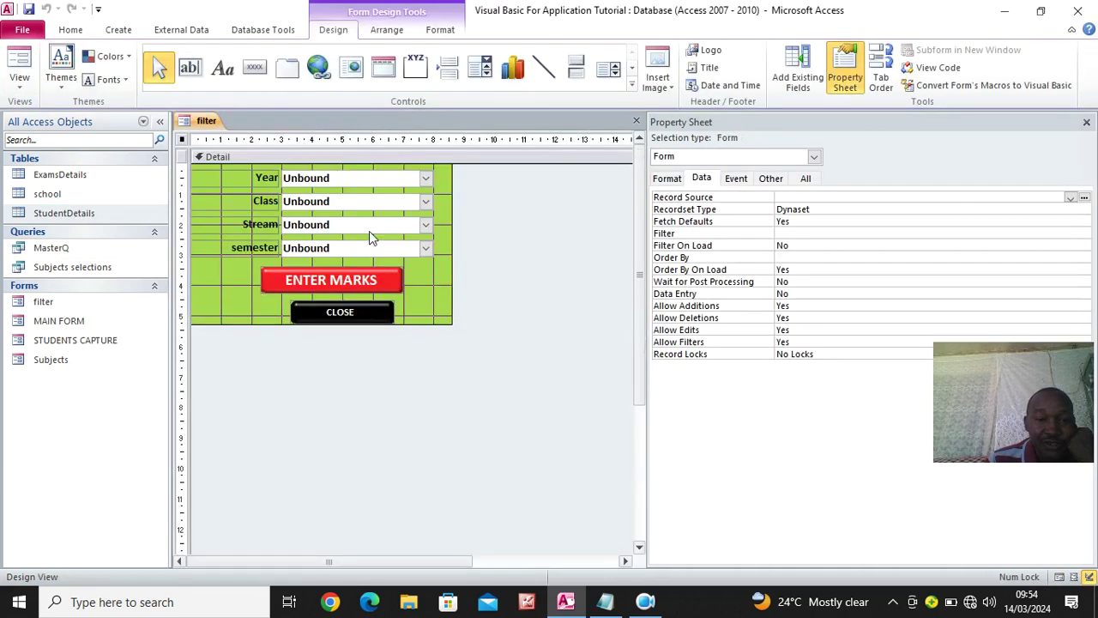
click(315, 226)
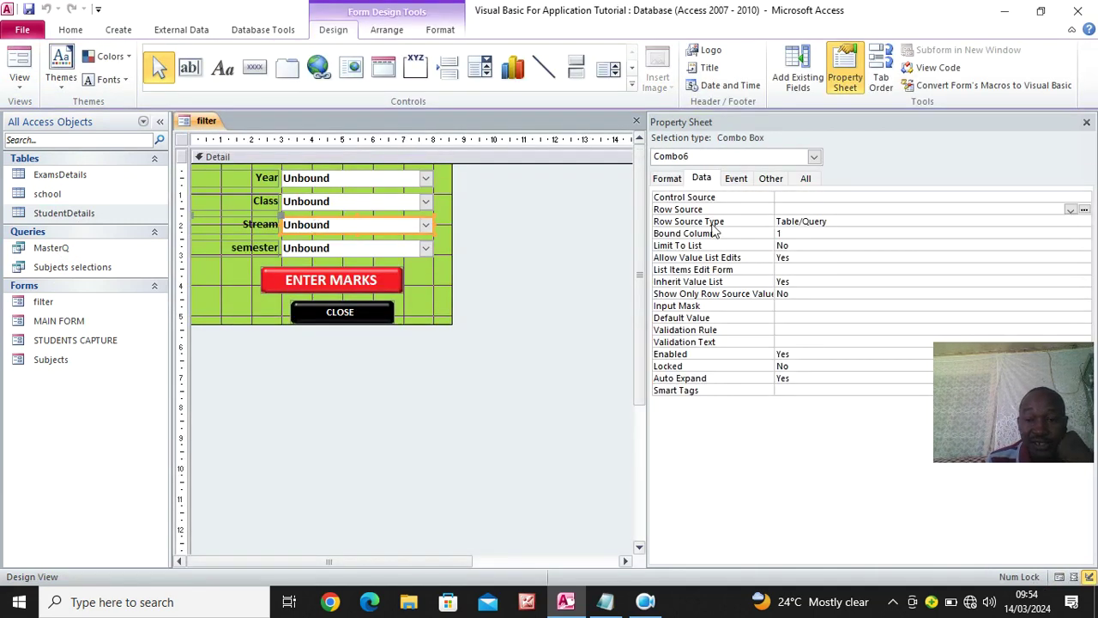
right_click(68, 216)
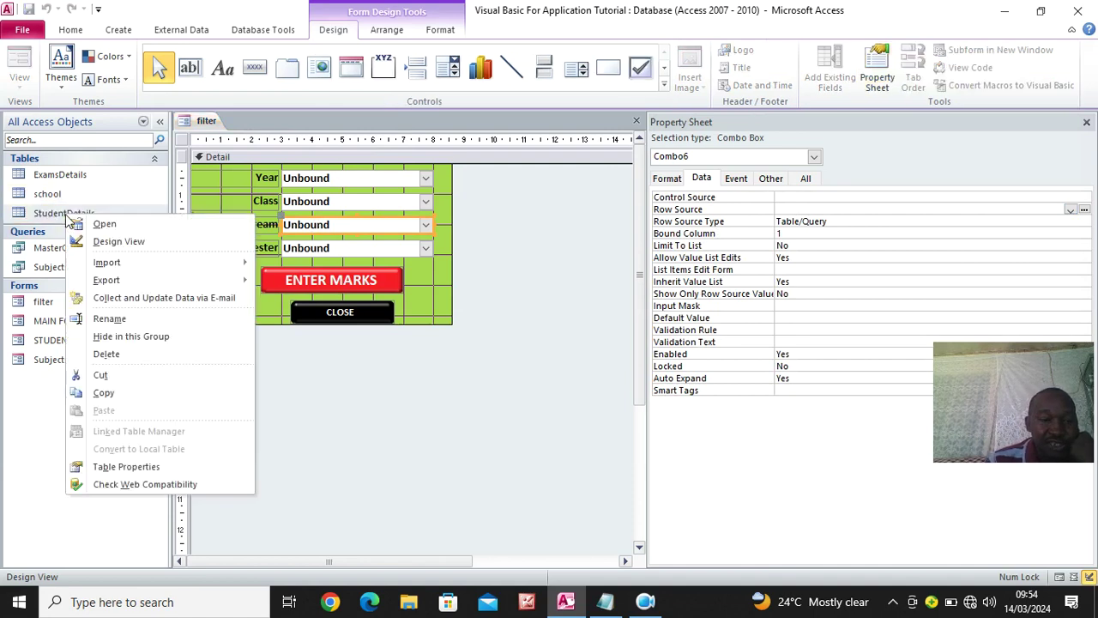
click(117, 240)
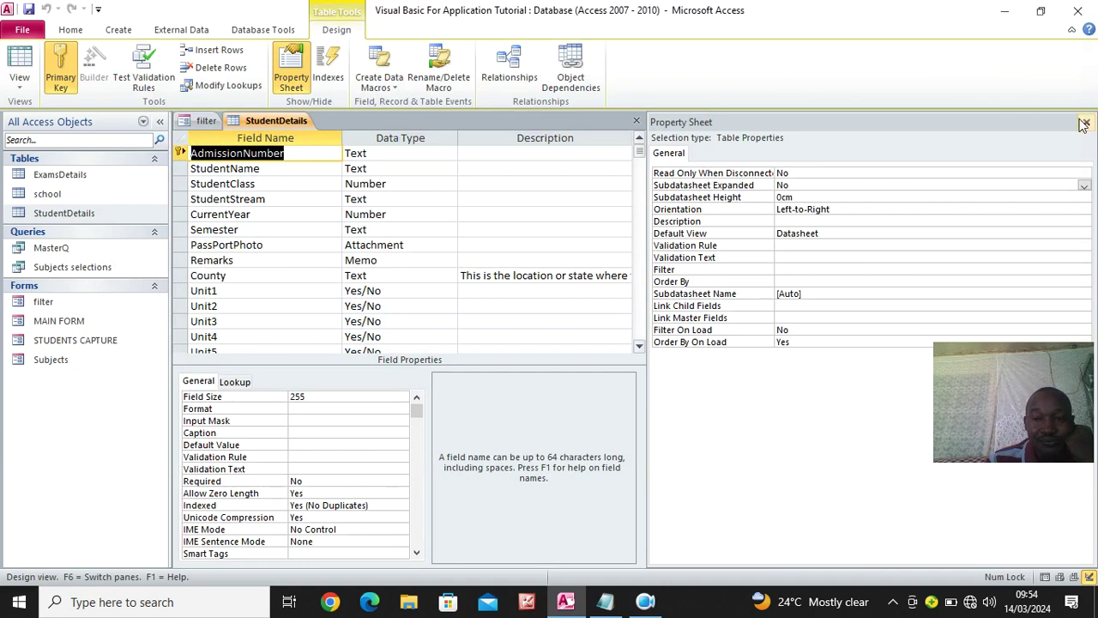
click(1086, 122)
click(1088, 121)
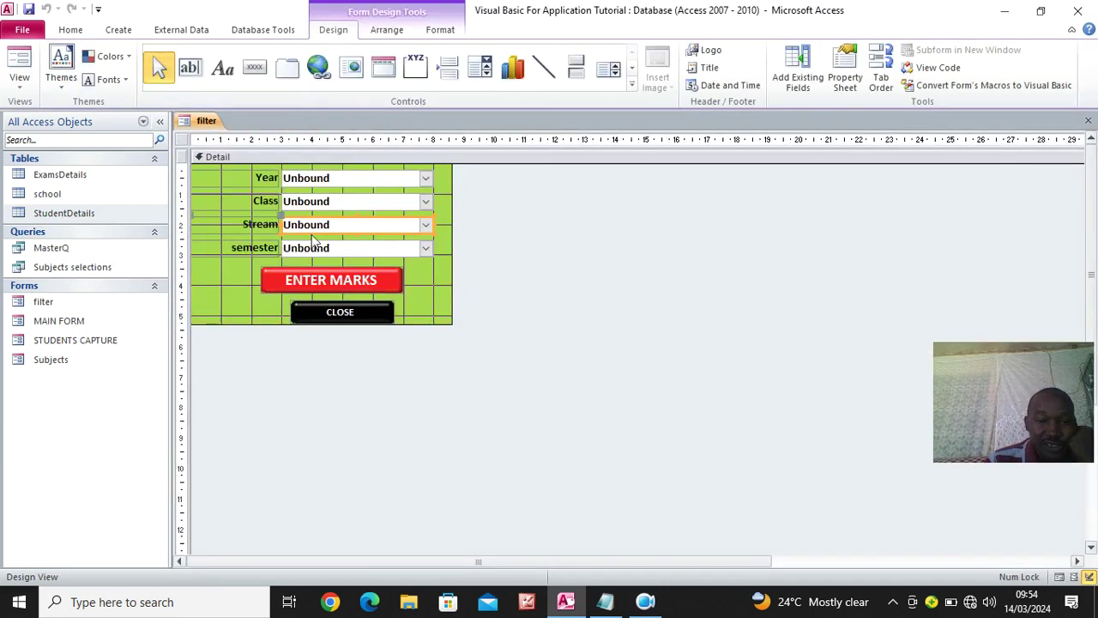
click(845, 77)
- Paste the query into the Stream Row Source and replace Currentyear with StudentStream
click(777, 208)
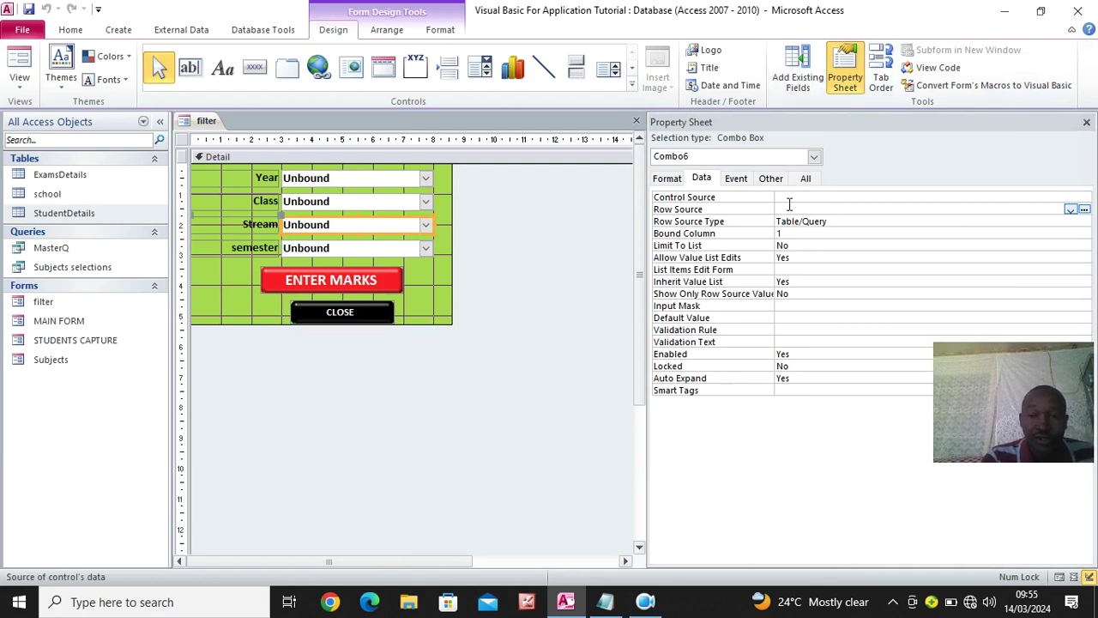
text(SELECT DISTINCT [Currentyear] FROM StudentDetails;)
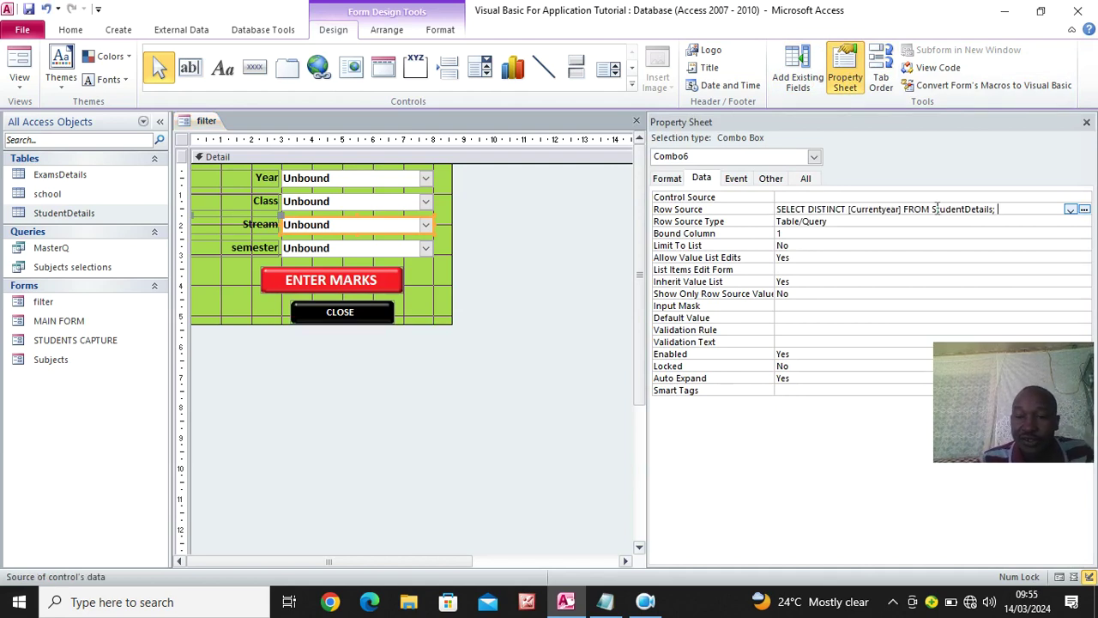
click(892, 211)
key(BackSpace)
key(BackSpace)
key(BackSpace)
key(BackSpace)
key(BackSpace)
key(BackSpace)
key(BackSpace)
key(BackSpace)
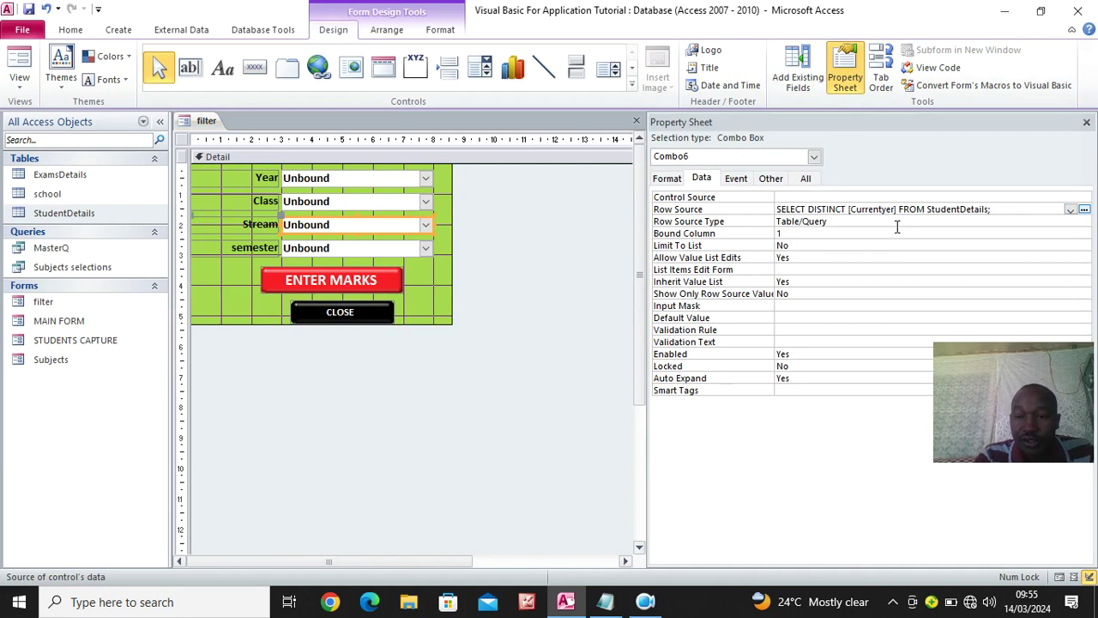
key(BackSpace)
key(BackSpace)
key(BackSpace)
key(BackSpace)
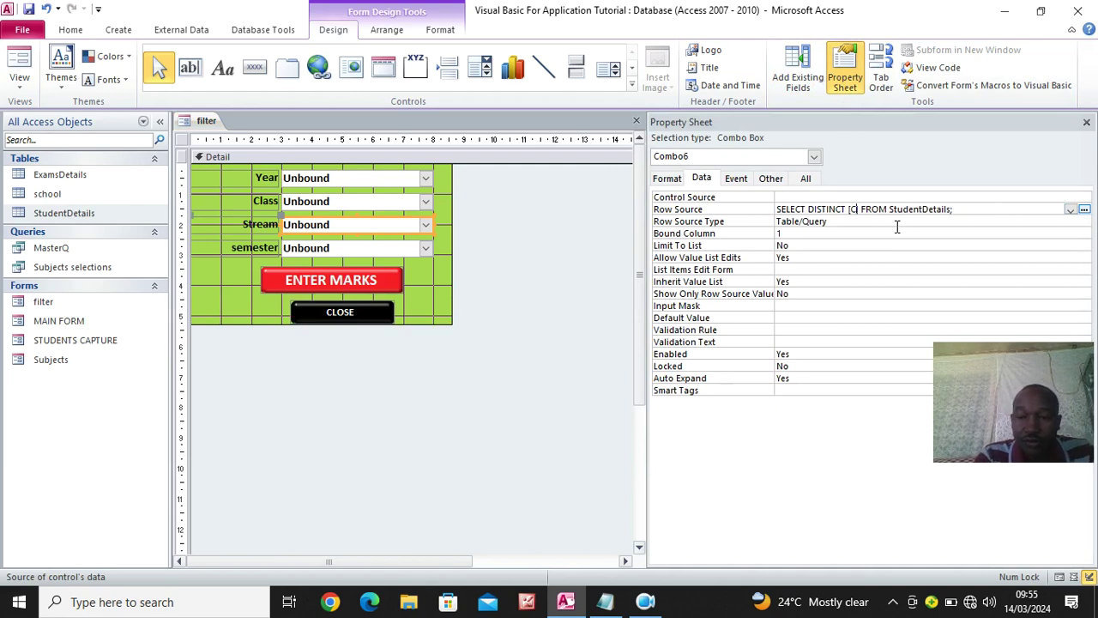
text(Student)
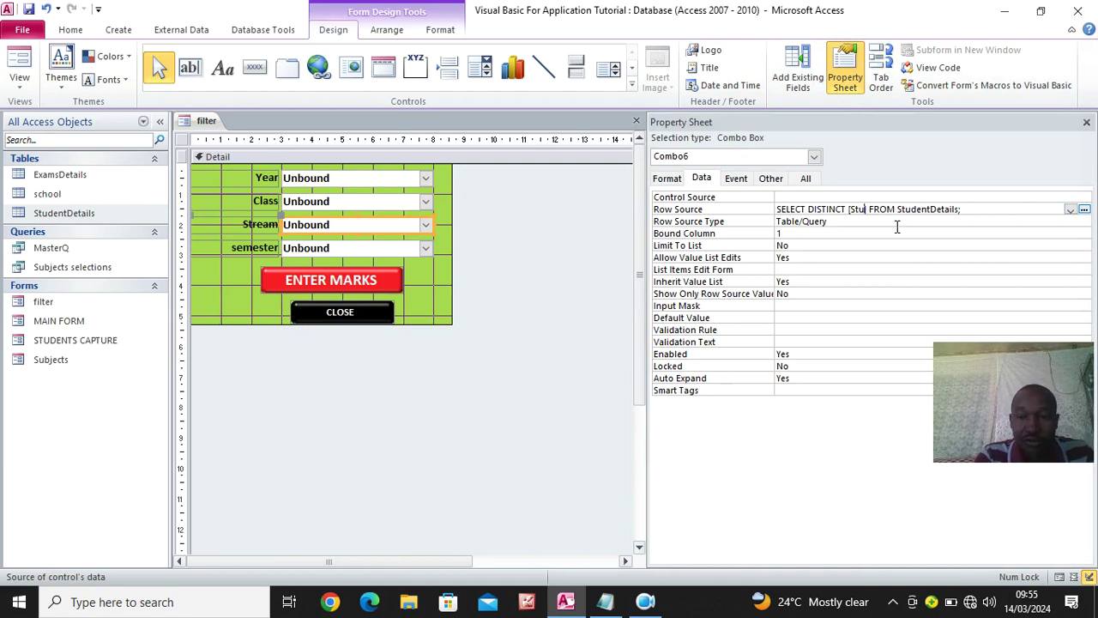
text(Stream)
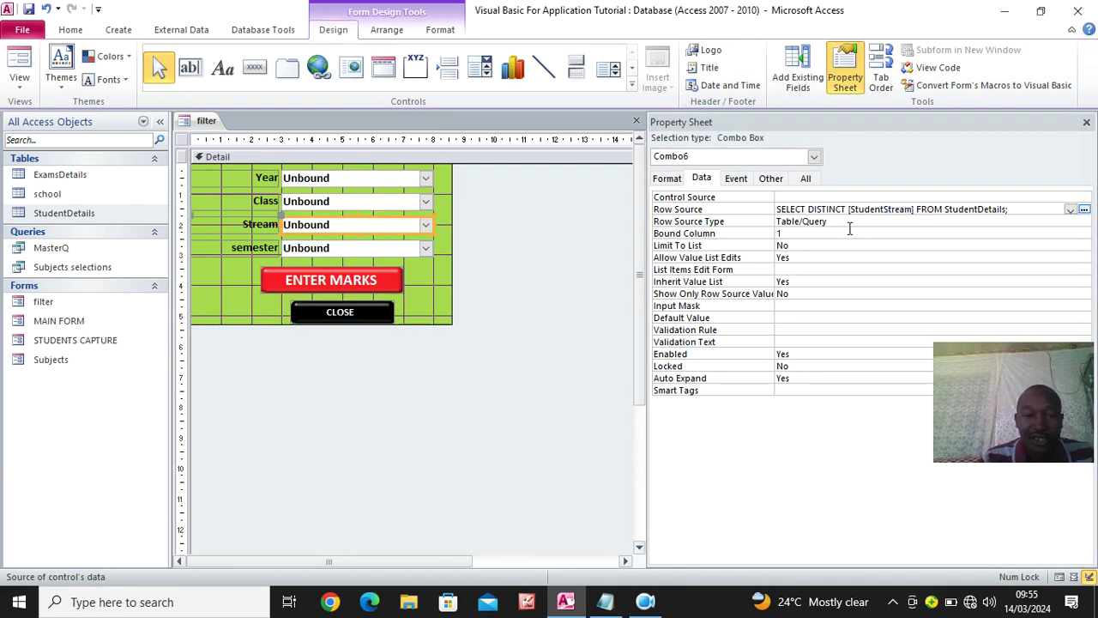
- Set the semester combo's Row Source to SELECT DISTINCT [Semester] FROM StudentDetails; and save the form
click(334, 252)
click(797, 208)
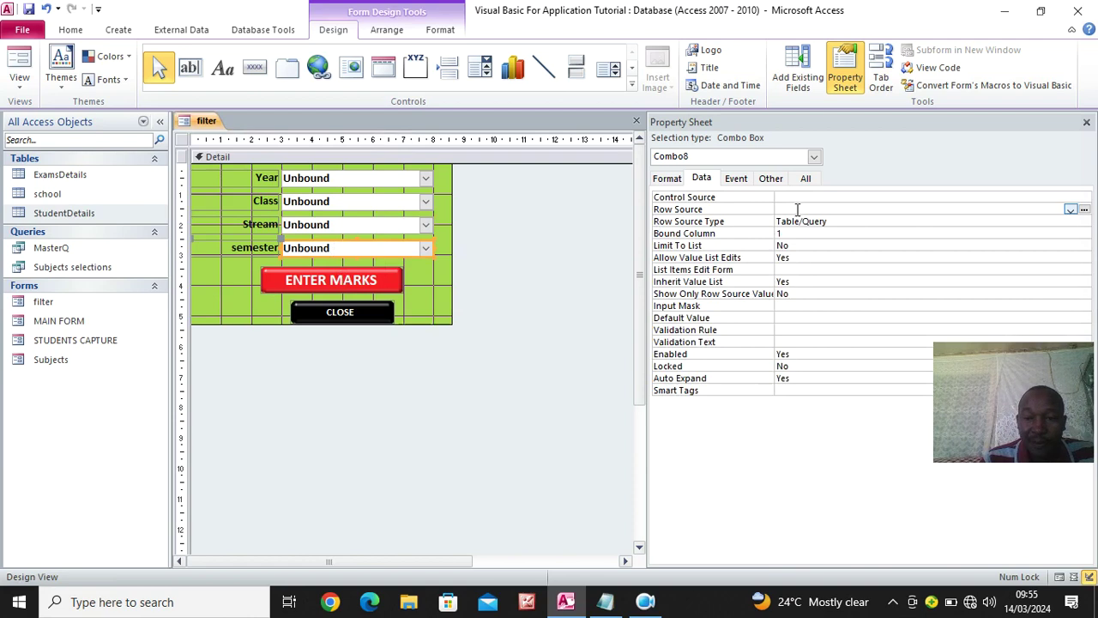
text(SELECT DISTINCT [Currentyear] FROM StudentDetails;)
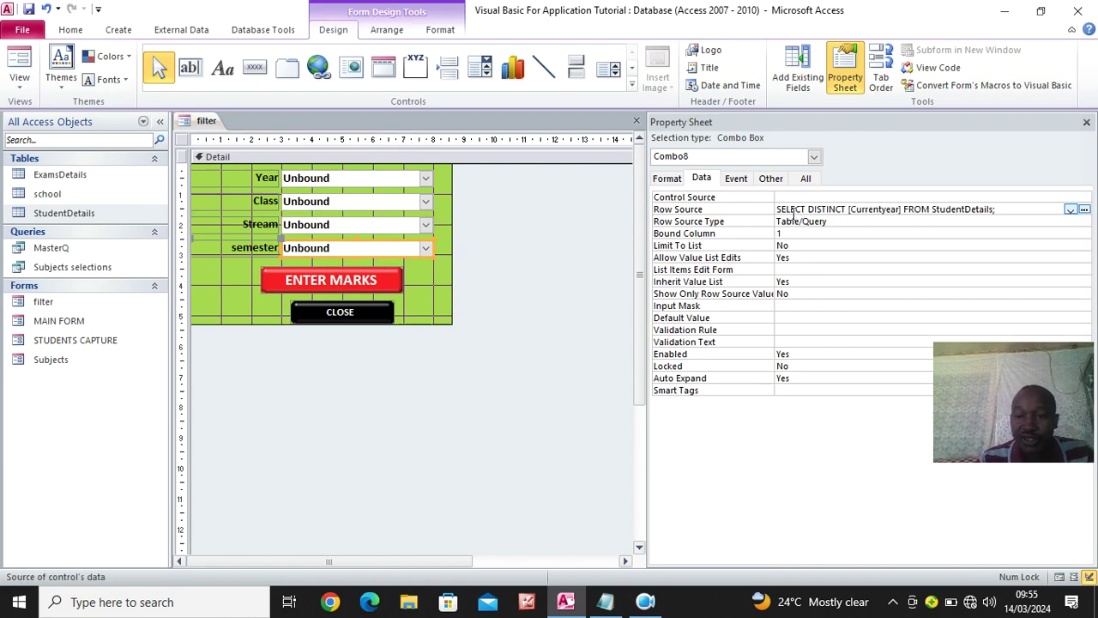
click(896, 208)
key(BackSpace)
key(BackSpace)
key(BackSpace)
key(BackSpace)
key(BackSpace)
key(BackSpace)
key(BackSpace)
key(BackSpace)
key(BackSpace)
key(BackSpace)
key(BackSpace)
text(Semester)
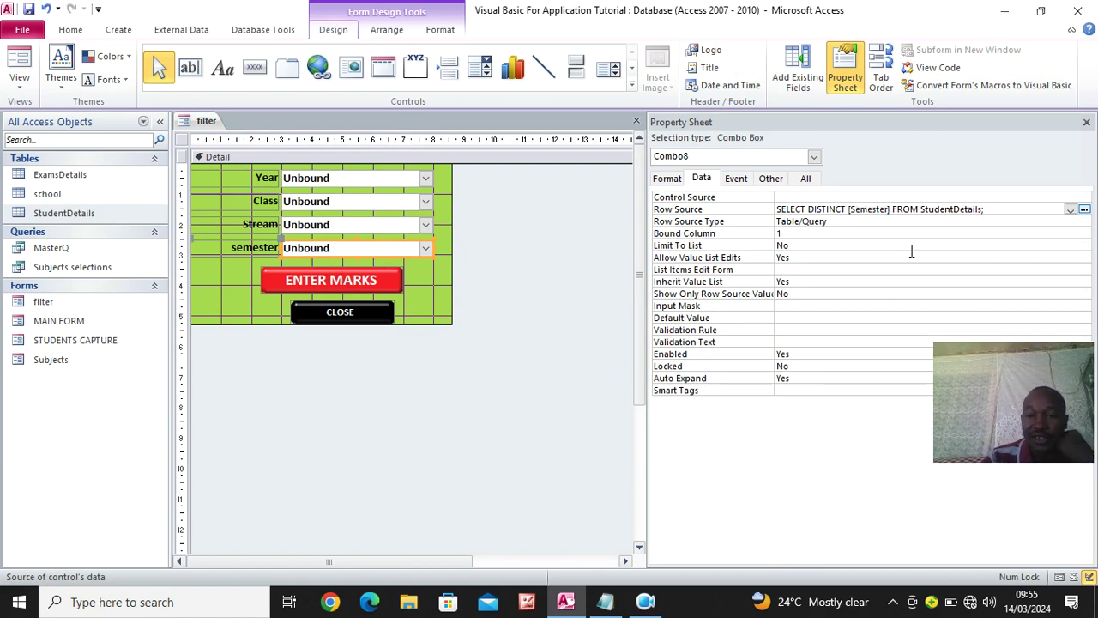
text(])
click(28, 8)
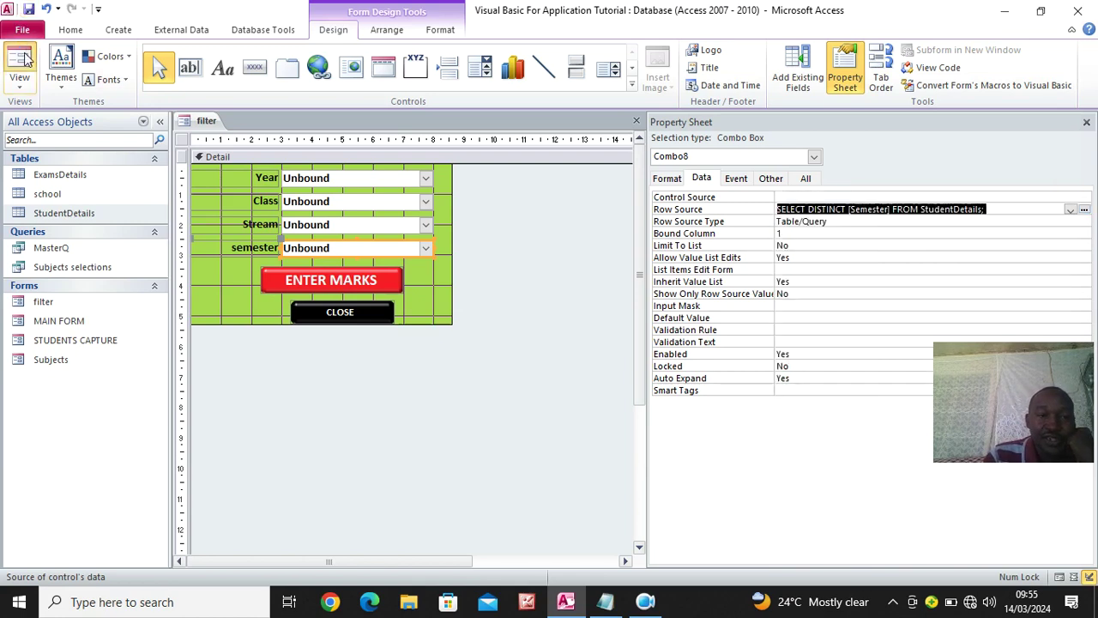
key(F5)
- Check the Year, Class and Stream (N, S) lists and the empty semester list, then close the form
click(409, 163)
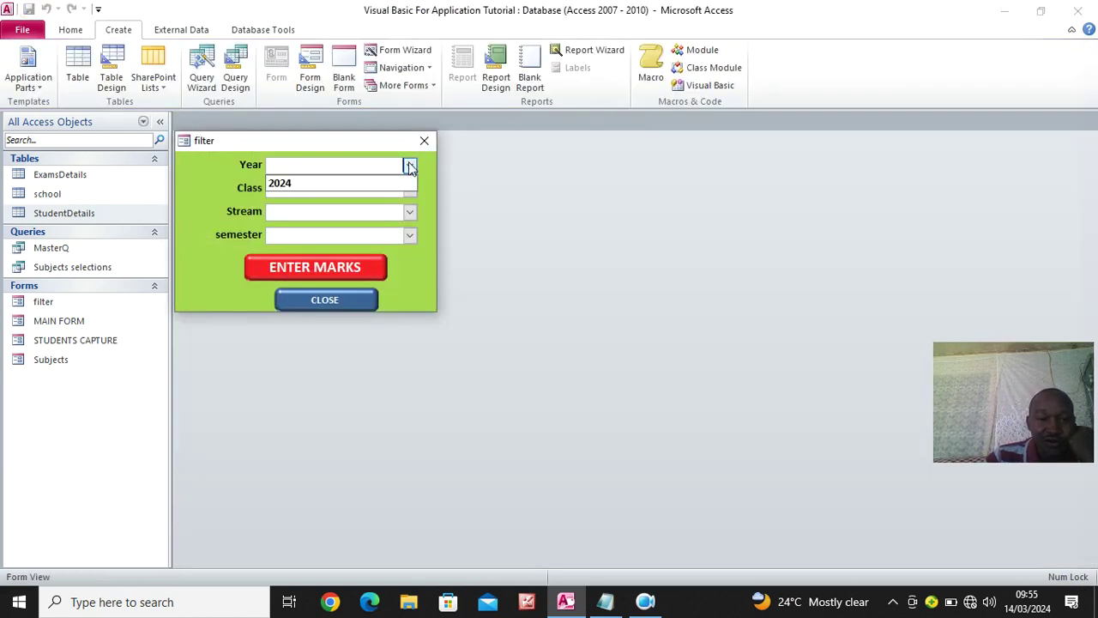
click(424, 196)
click(411, 190)
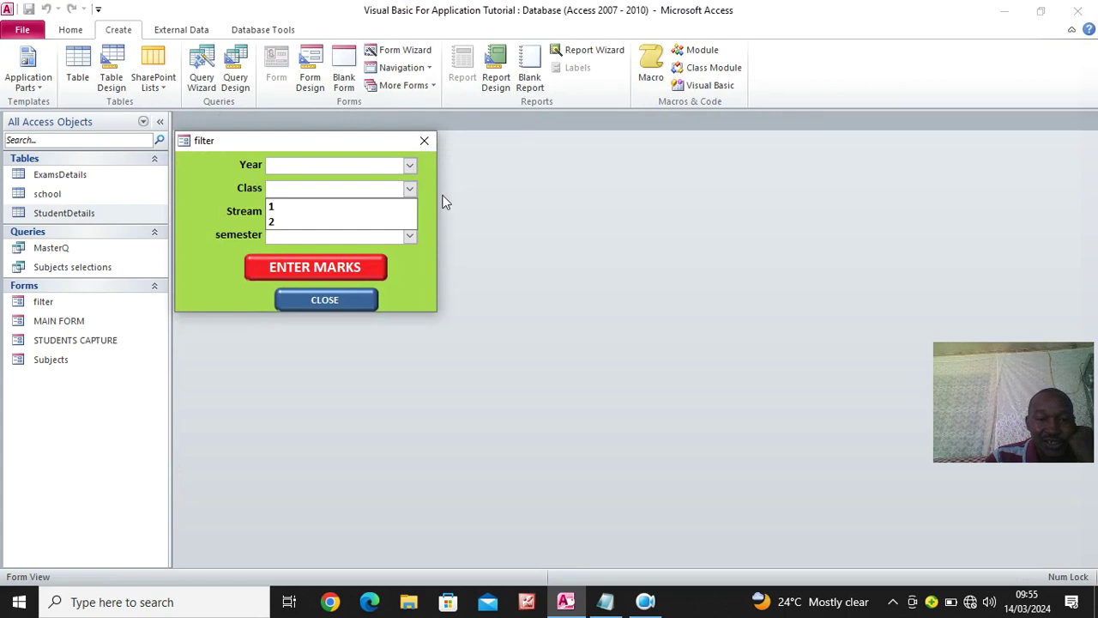
click(424, 211)
click(409, 212)
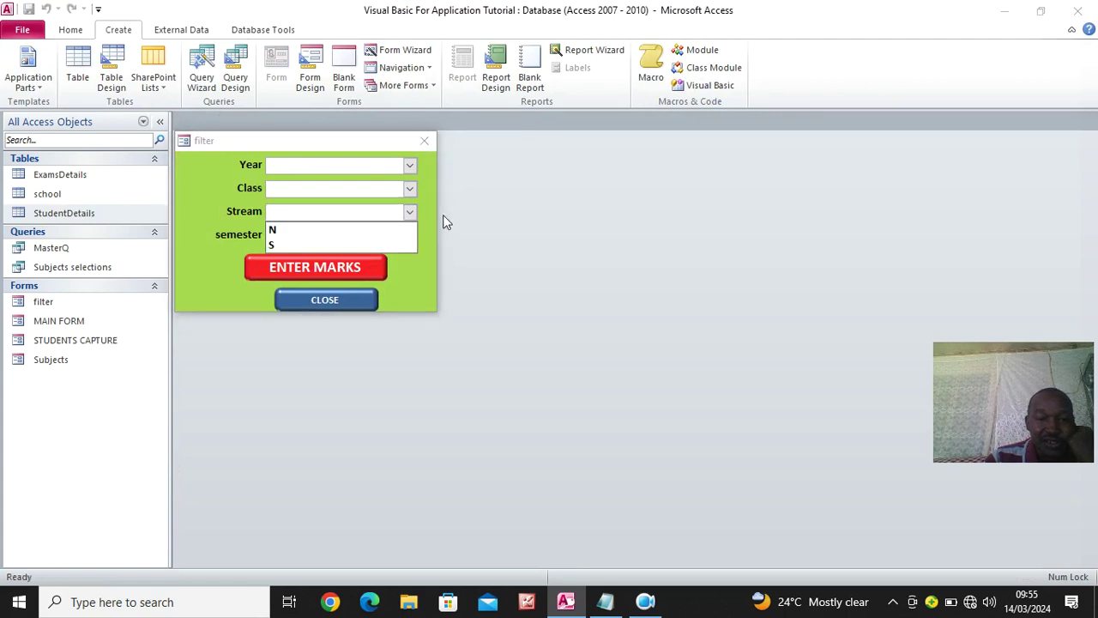
click(422, 287)
click(409, 235)
click(422, 292)
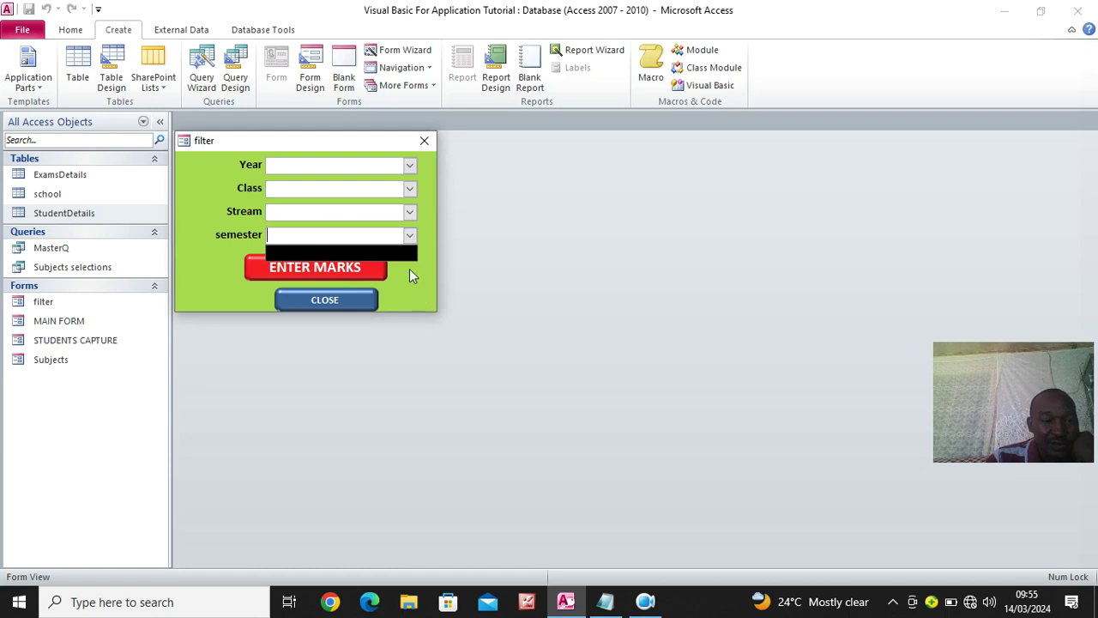
click(426, 140)
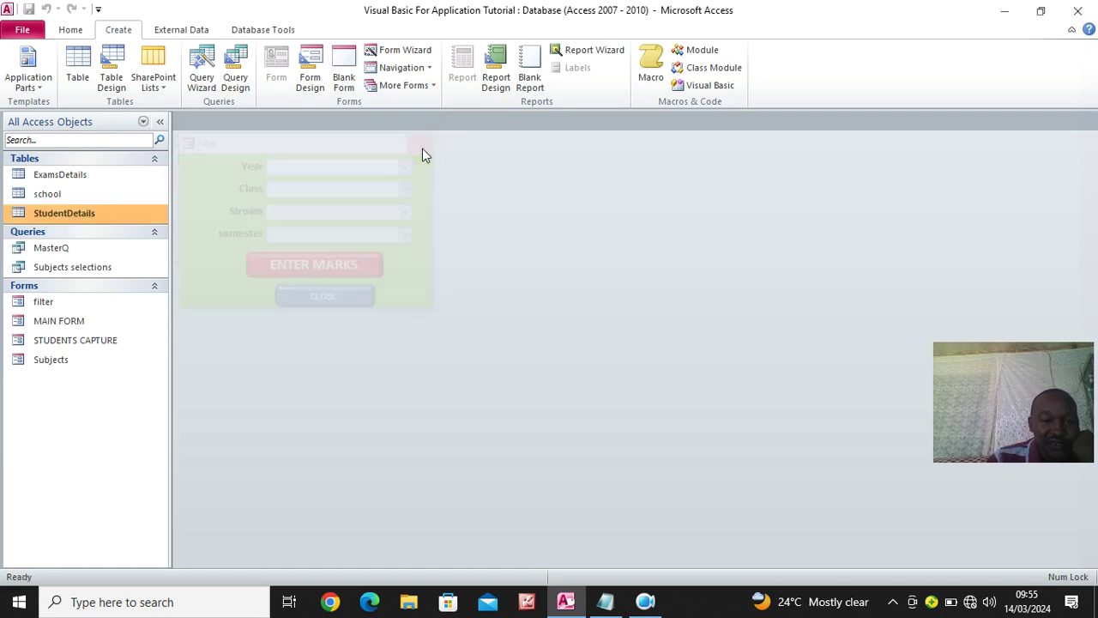
- In the StudentDetails table, enter Sem 1 as the Semester for each record
double_click(63, 212)
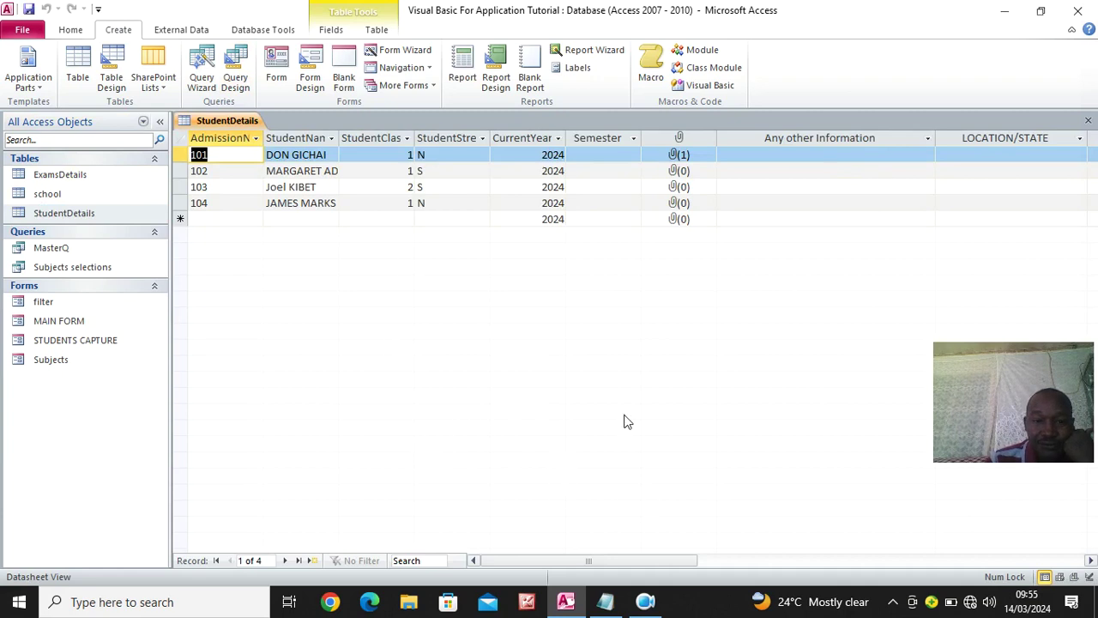
click(600, 159)
key(Caps_Lock)
key(Caps_Lock)
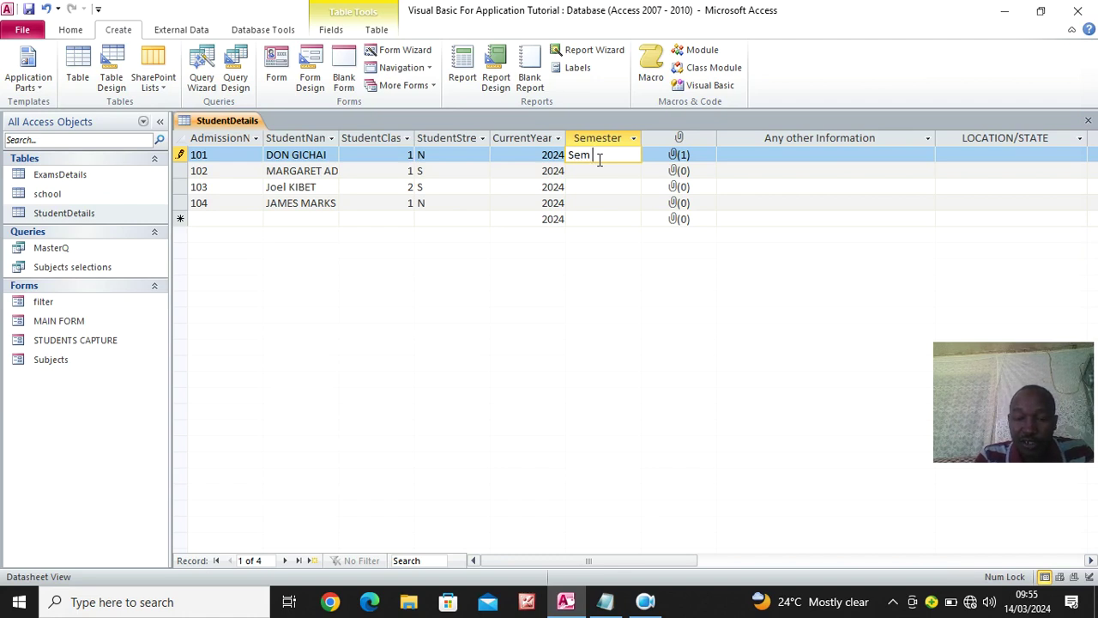
key(Down)
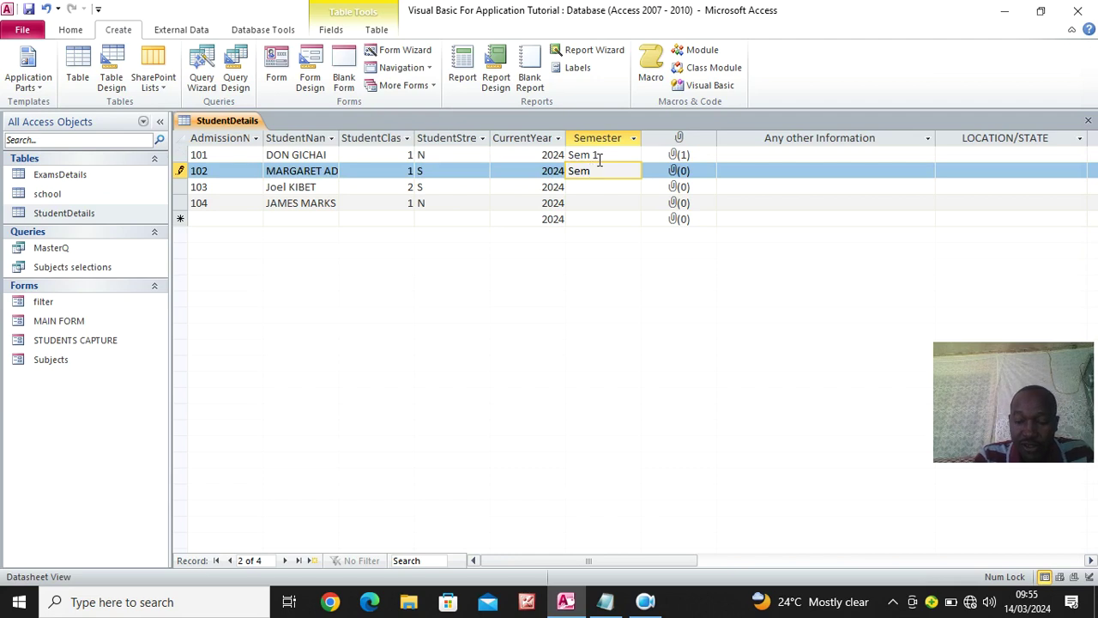
key(Down)
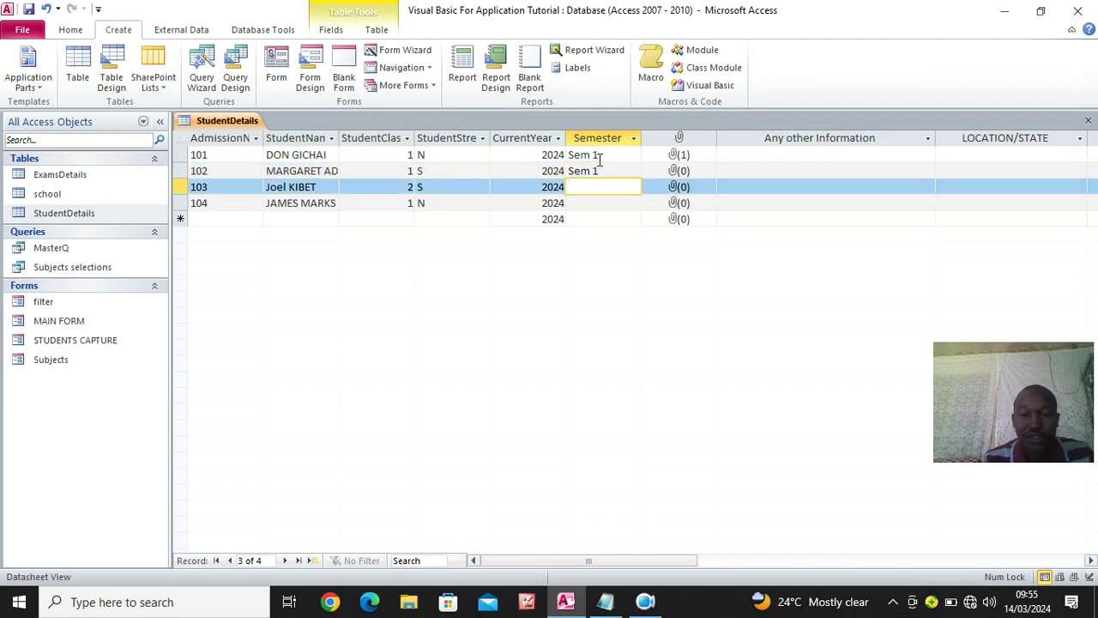
key(Up)
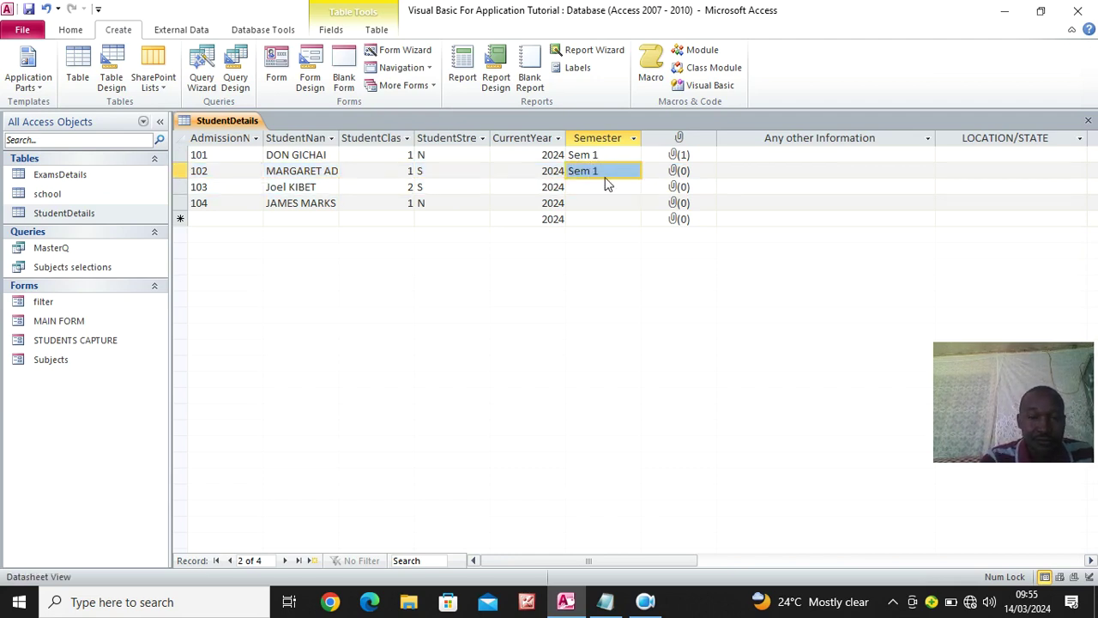
click(604, 186)
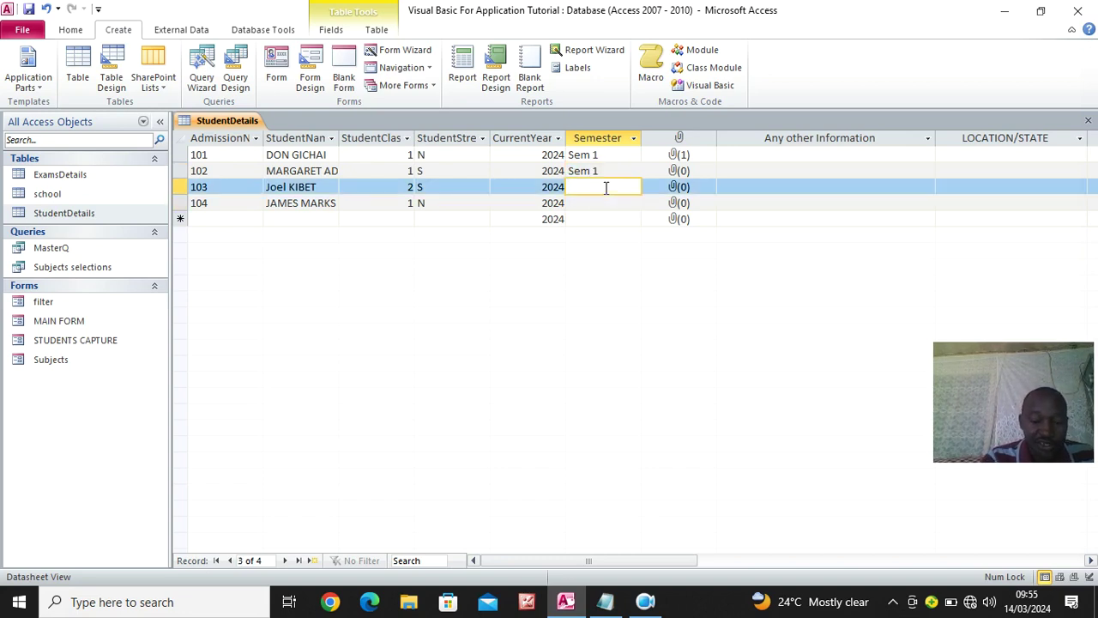
key(Caps_Lock)
key(Caps_Lock)
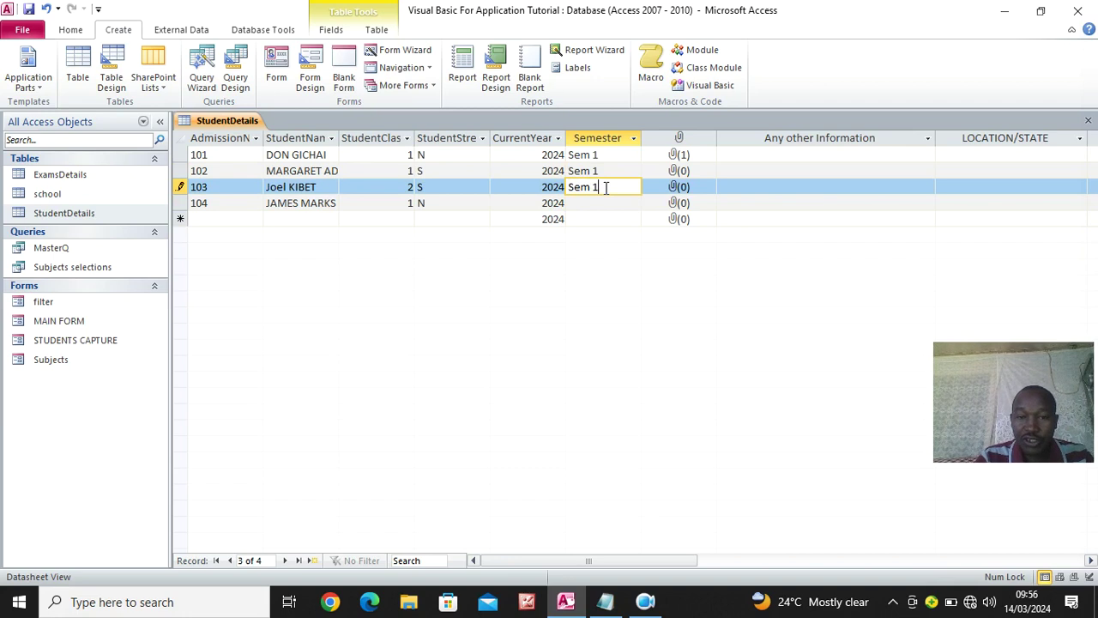
key(Down)
text(Se)
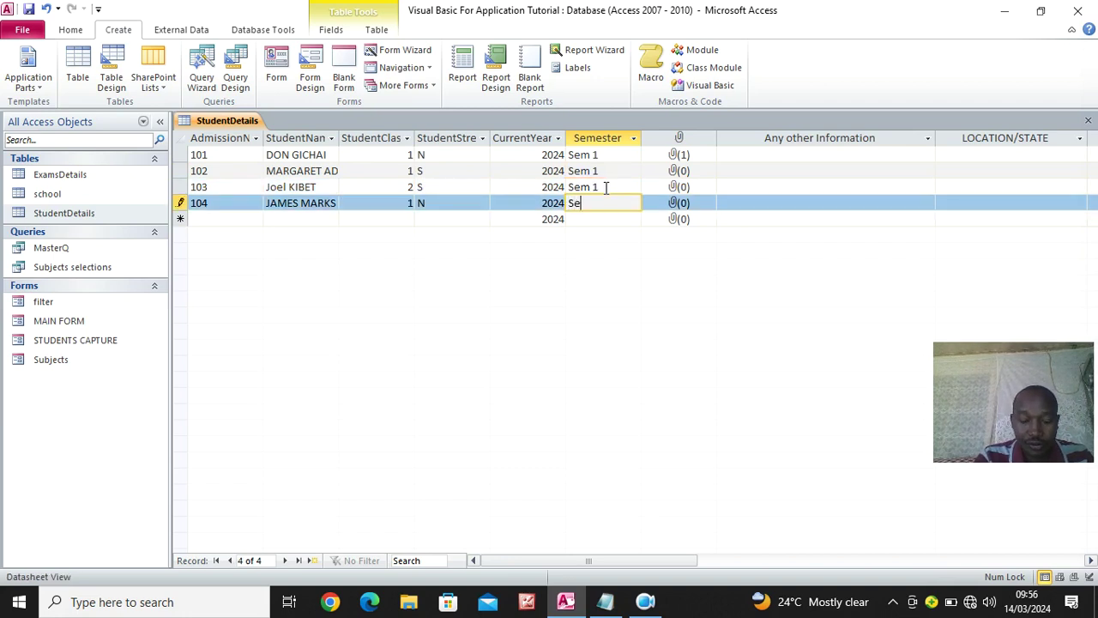
text(m 21)
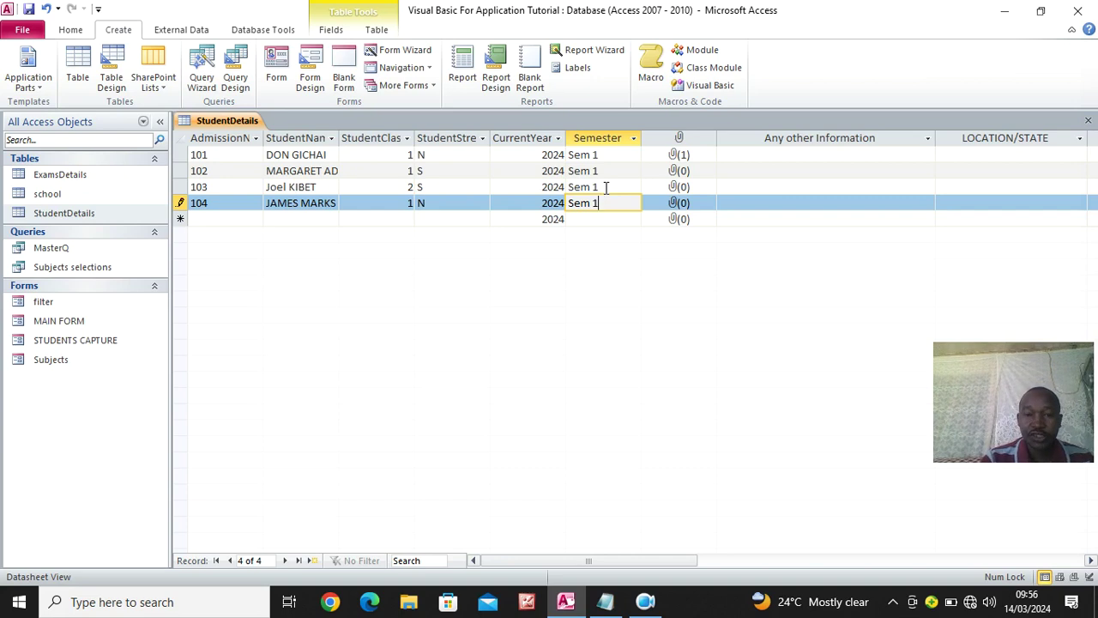
- Close StudentDetails and reopen the filter form to confirm the semester list offers Sem 1
right_click(208, 122)
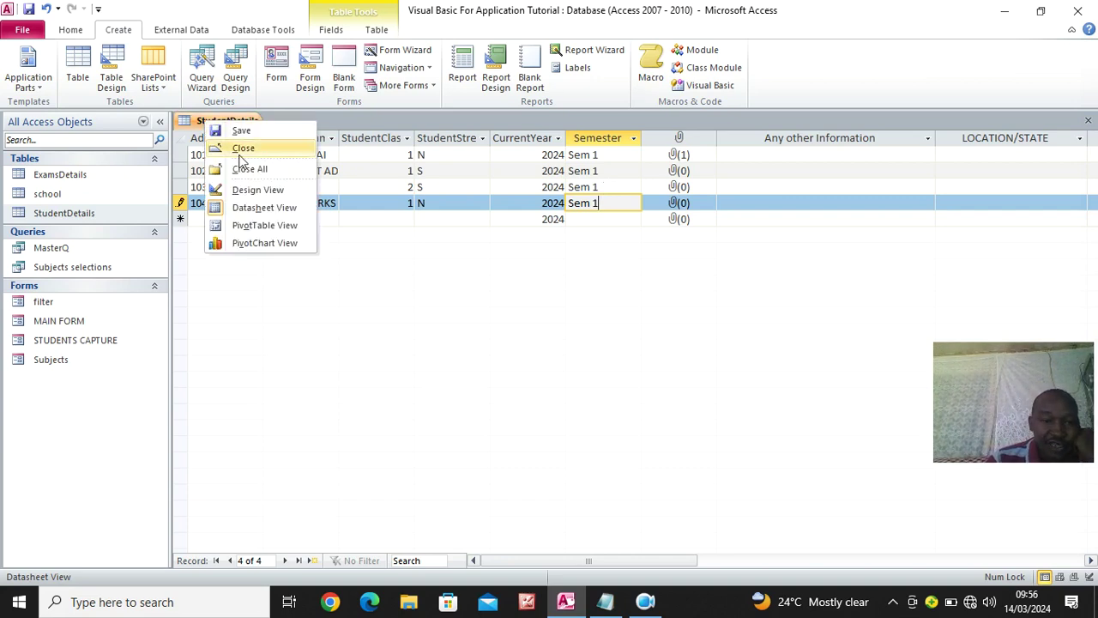
click(240, 153)
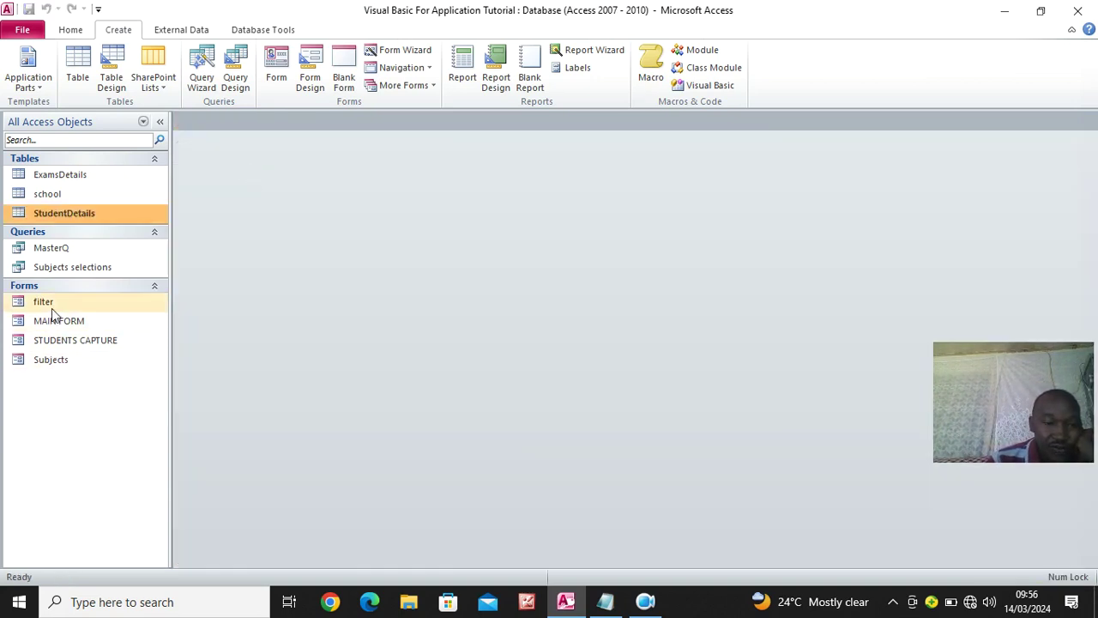
double_click(52, 308)
click(652, 240)
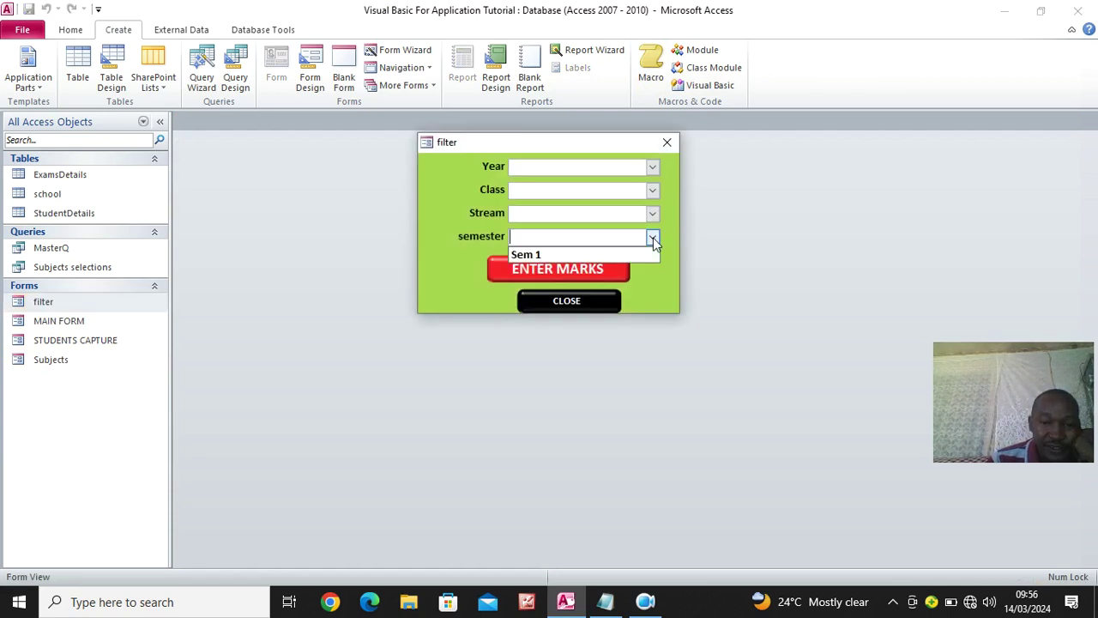